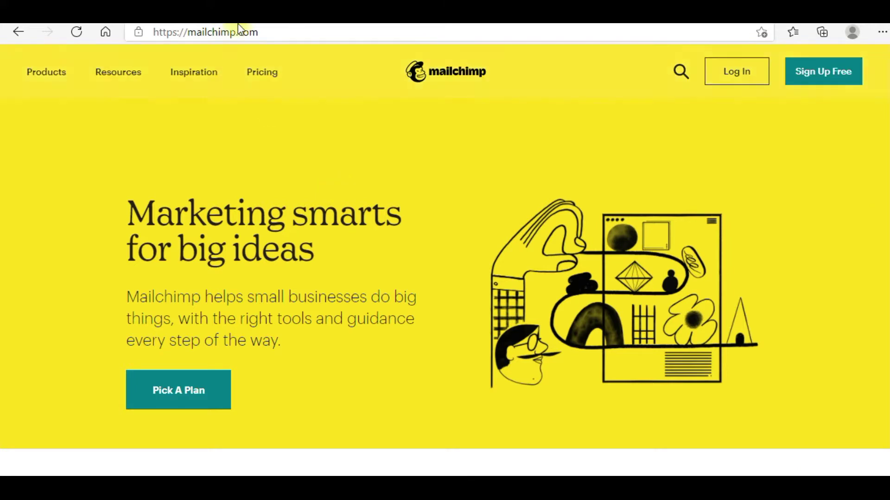
# - Look over the Mailchimp homepage and the learning and community topics offered under Resources
pyautogui.click(265, 34)
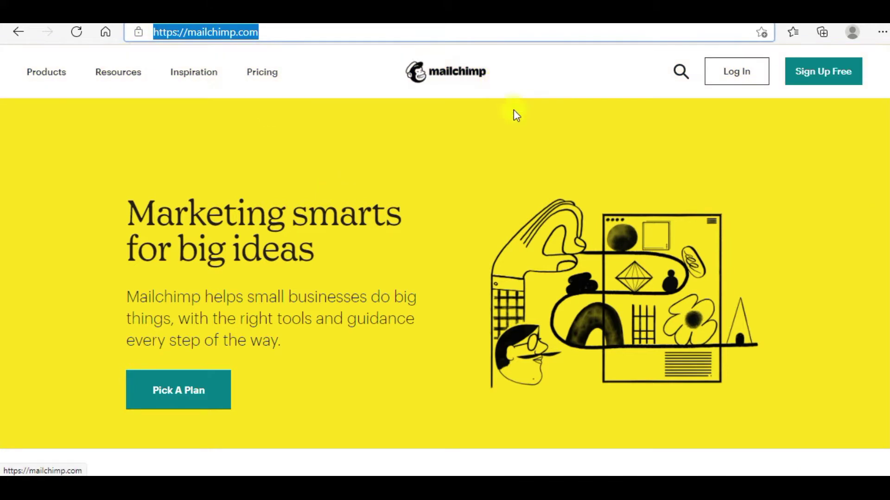
pyautogui.scroll(-15, 445, 259)
pyautogui.scroll(8, 445, 260)
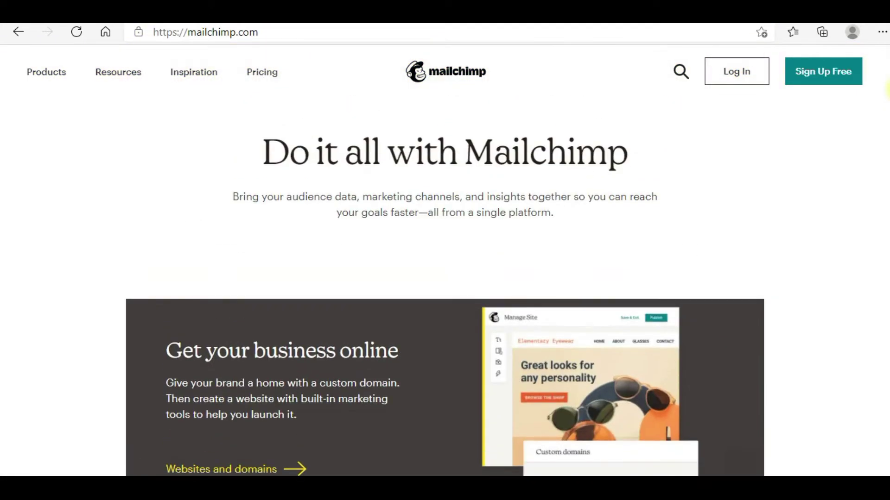
pyautogui.scroll(-20, 445, 259)
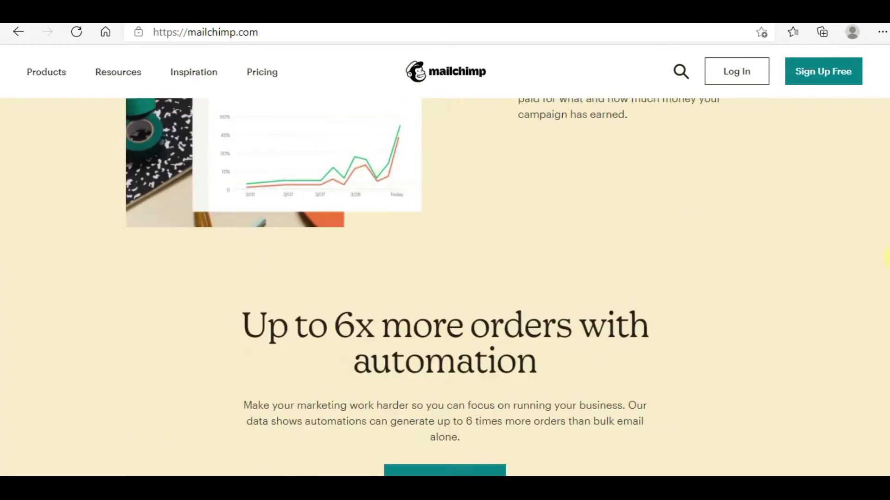
pyautogui.scroll(20, 445, 259)
pyautogui.scroll(2, 444, 259)
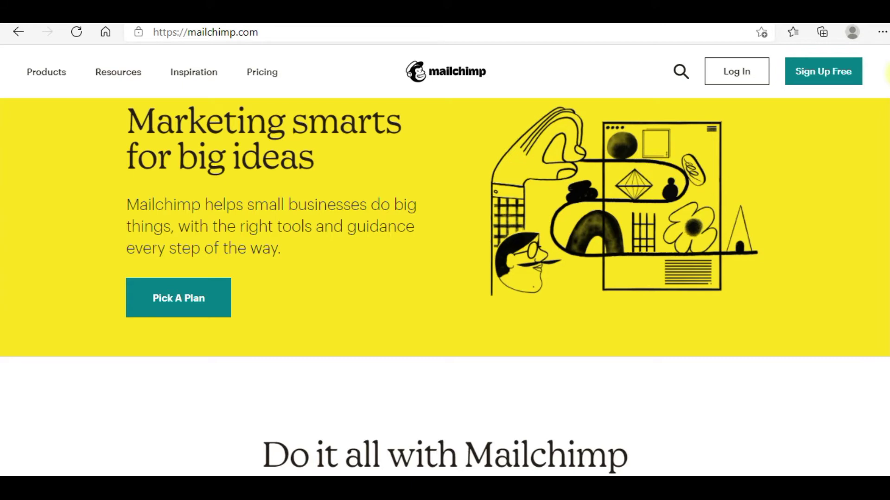
pyautogui.moveTo(887, 72)
pyautogui.mouseDown()
pyautogui.moveTo(887, 233)
pyautogui.moveTo(887, 70)
pyautogui.mouseUp()
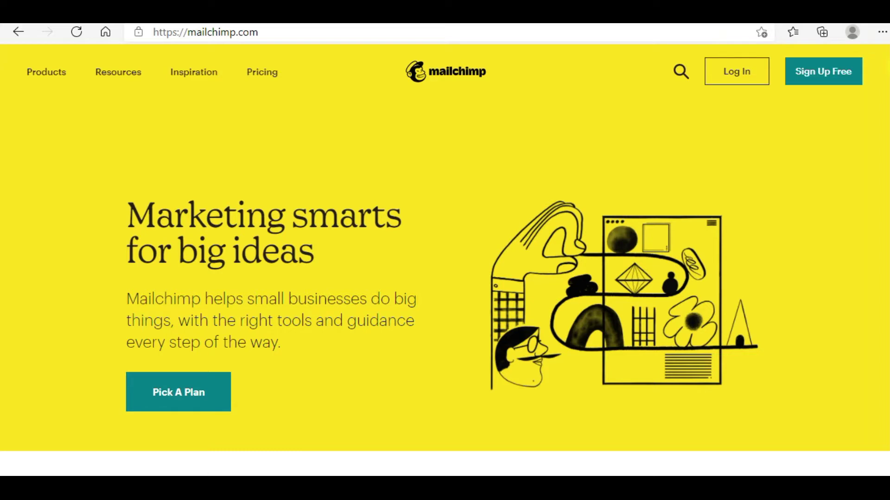
pyautogui.click(118, 73)
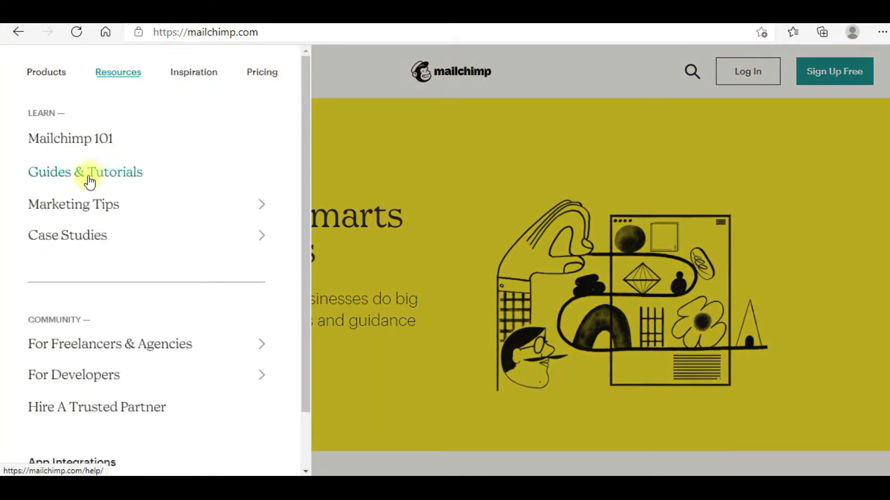
pyautogui.moveTo(148, 218)
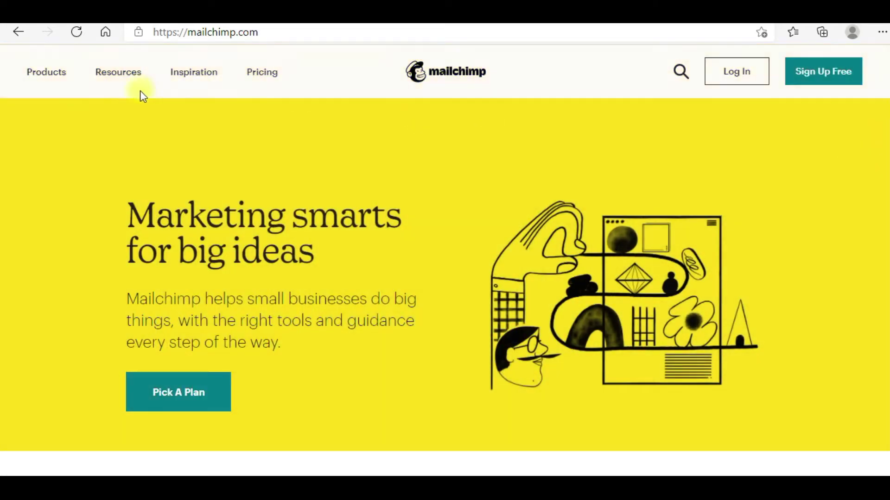
pyautogui.click(119, 74)
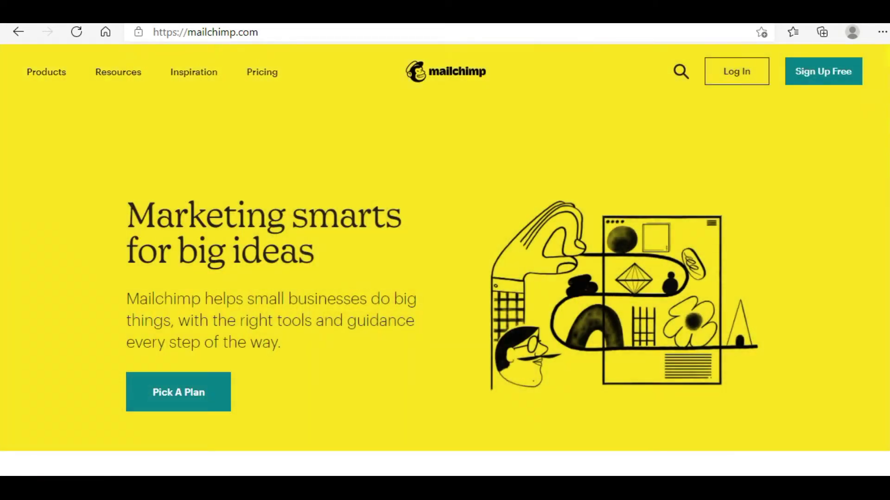
# - Examine the homepage sections on getting a business online and marketing it through campaigns
pyautogui.scroll(-15, 444, 260)
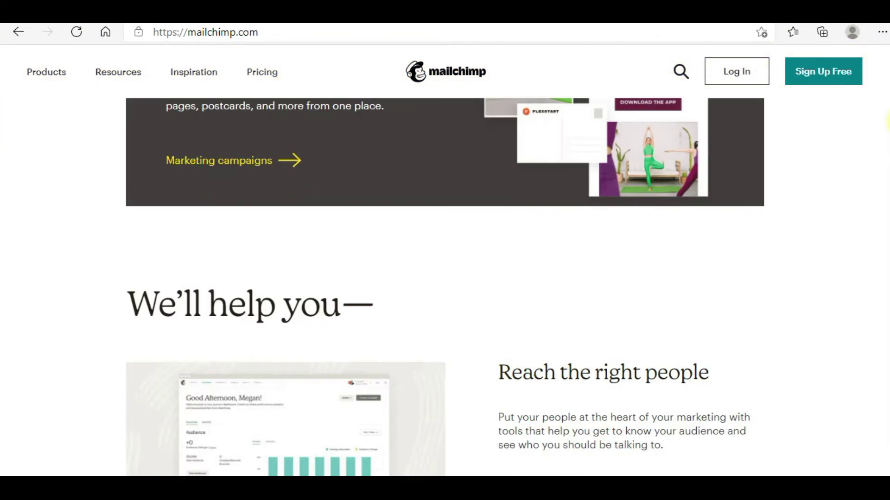
pyautogui.scroll(7, 445, 260)
pyautogui.scroll(-9, 445, 259)
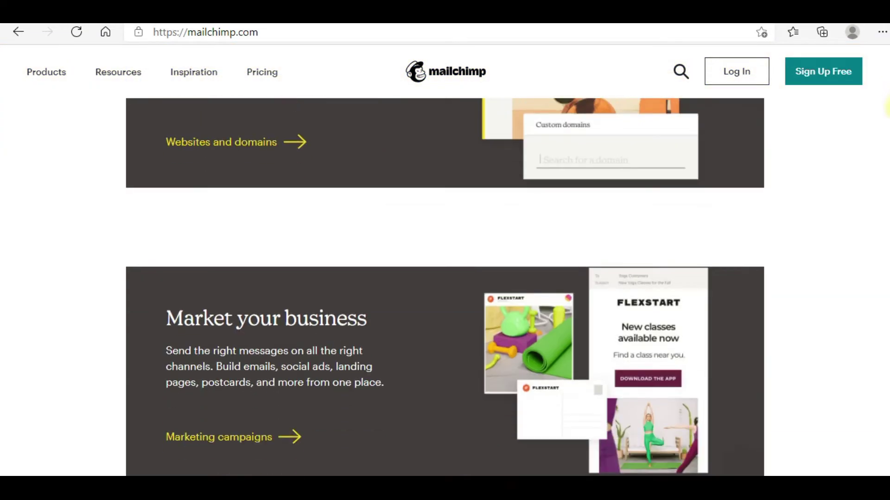
pyautogui.scroll(-2, 444, 260)
pyautogui.scroll(3, 445, 260)
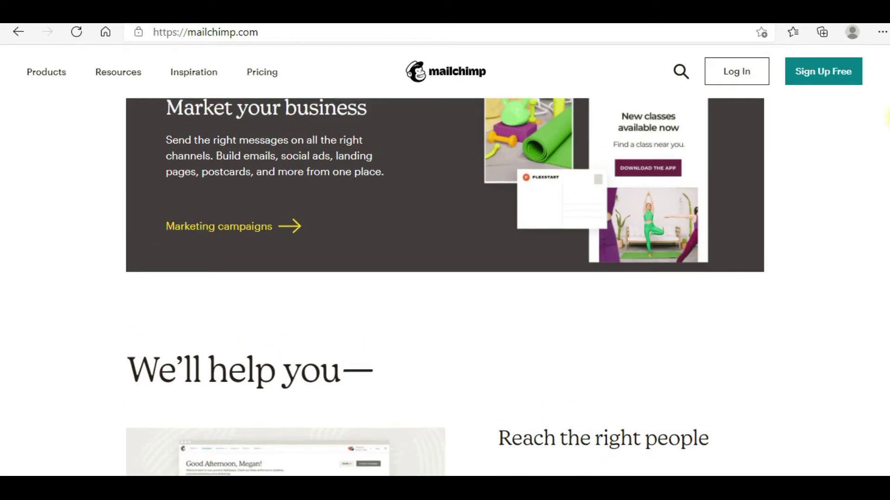
pyautogui.scroll(-10, 445, 260)
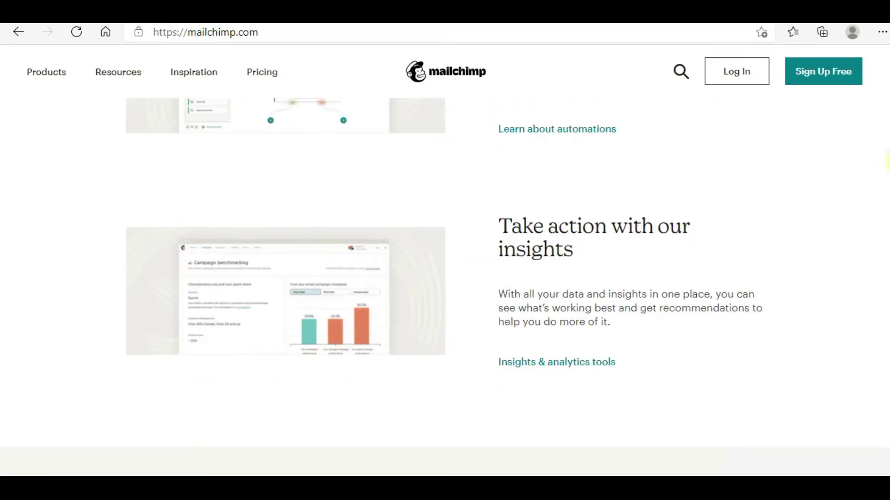
pyautogui.scroll(-4, 444, 259)
pyautogui.scroll(10, 444, 260)
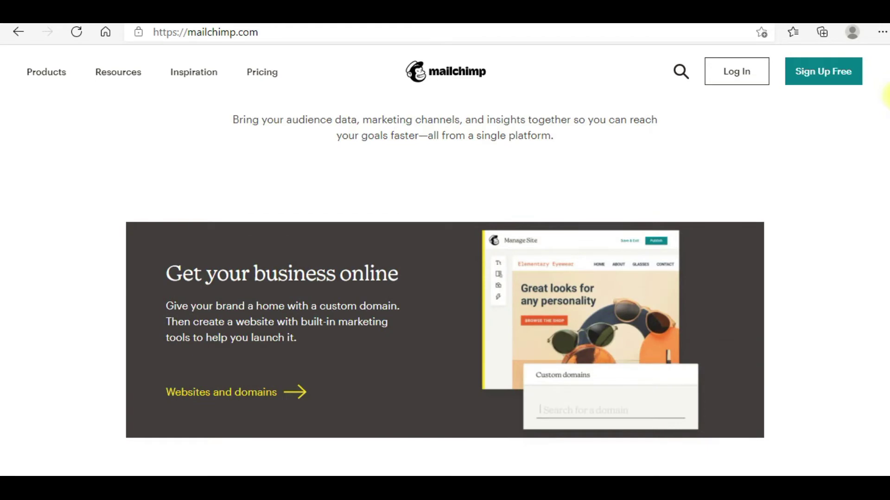
pyautogui.scroll(-5, 445, 260)
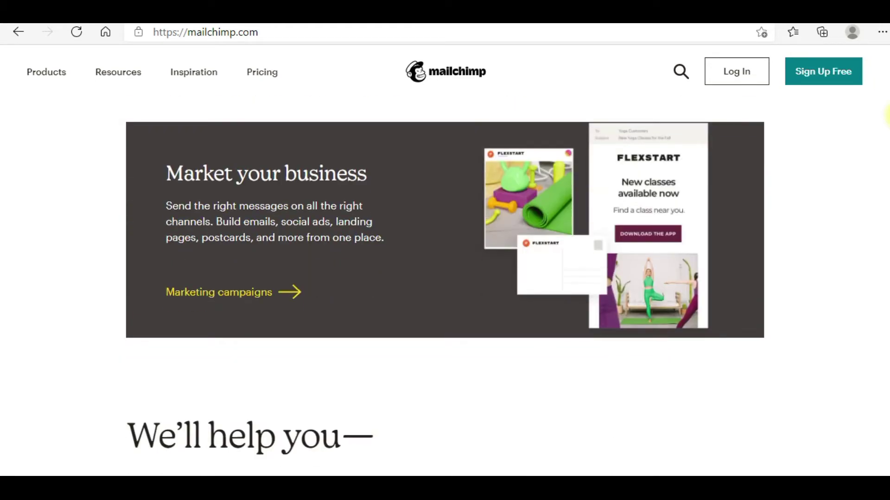
# - Examine the homepage sections on audience reach, content creation, marketing automation, insights and customer purchase journeys
pyautogui.scroll(-12, 445, 260)
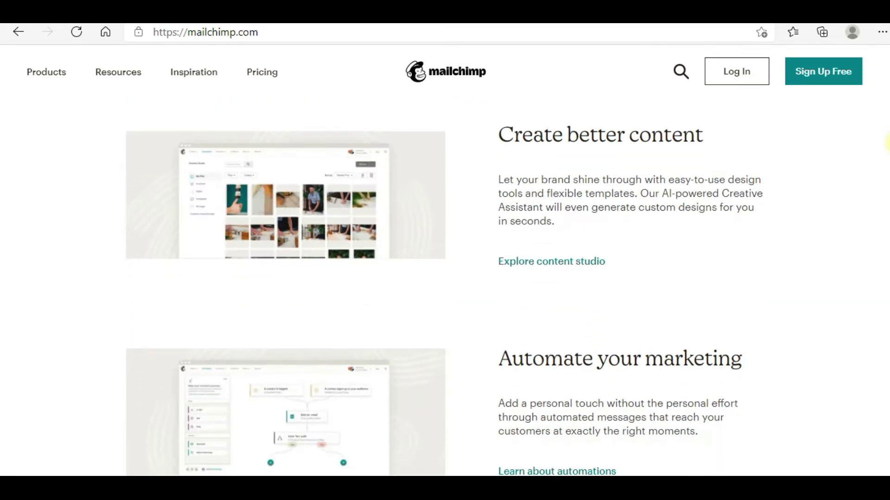
pyautogui.scroll(-3, 445, 260)
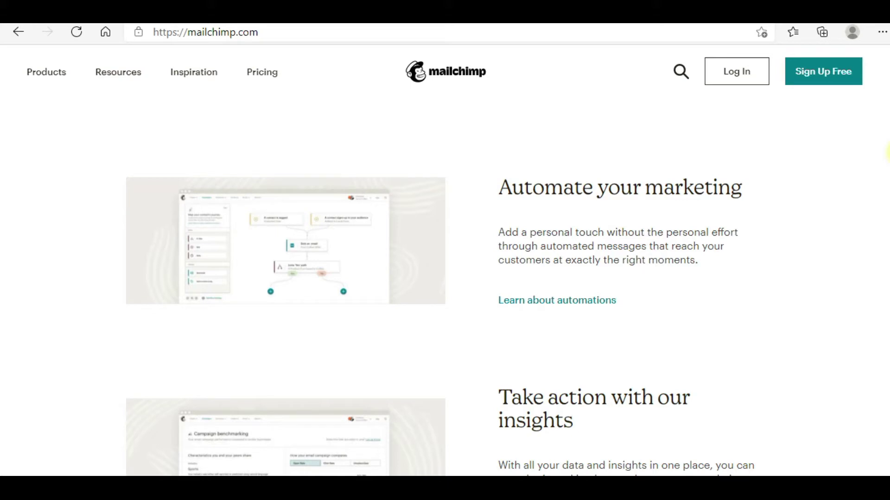
pyautogui.scroll(4, 888, 152)
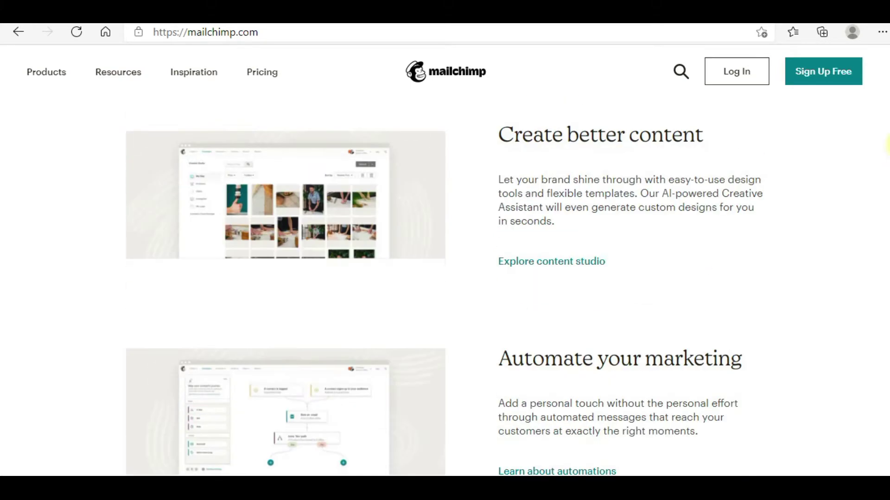
pyautogui.scroll(-3, 888, 148)
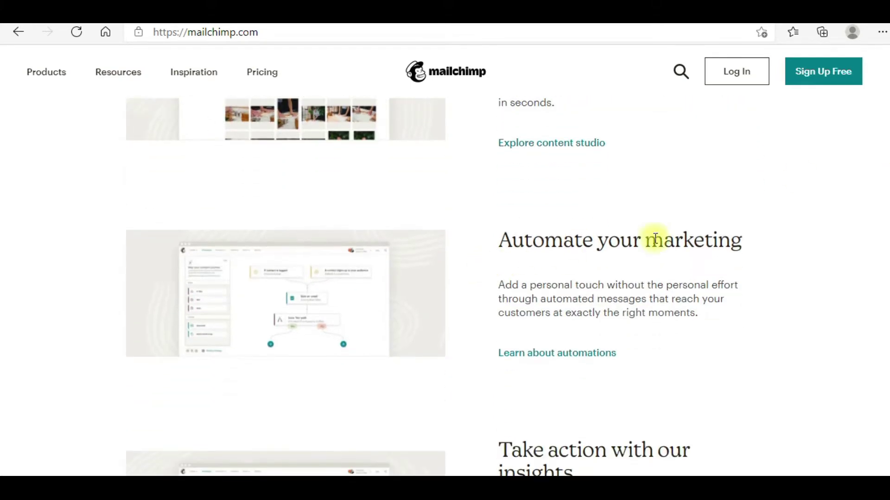
pyautogui.scroll(8, 887, 139)
pyautogui.scroll(-2, 888, 130)
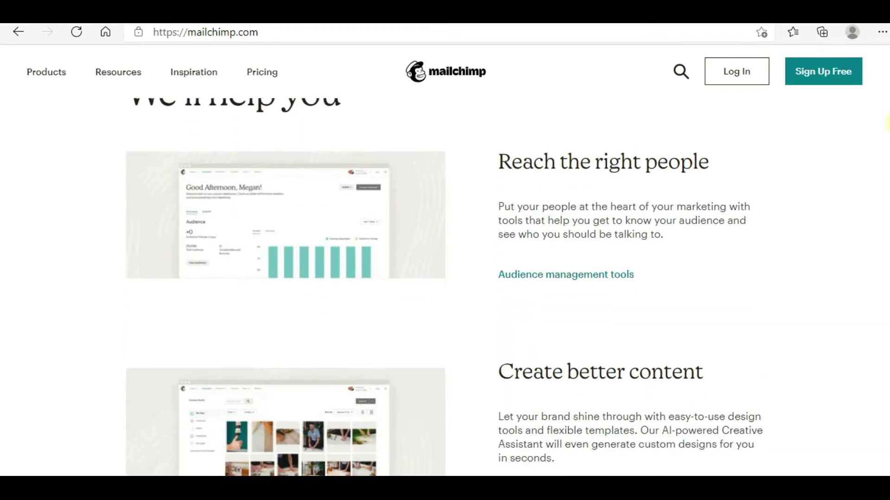
pyautogui.scroll(-4, 888, 128)
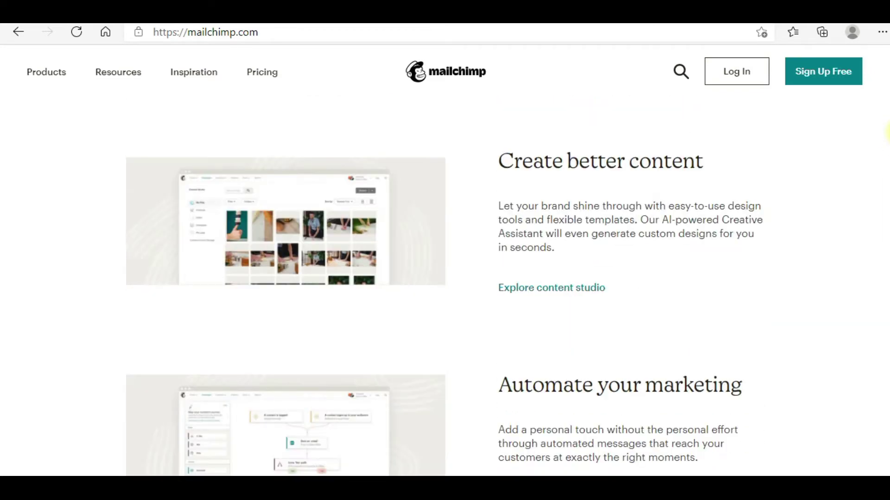
pyautogui.scroll(-10, 887, 132)
pyautogui.scroll(-6, 887, 153)
pyautogui.scroll(10, 888, 151)
pyautogui.scroll(-1, 887, 149)
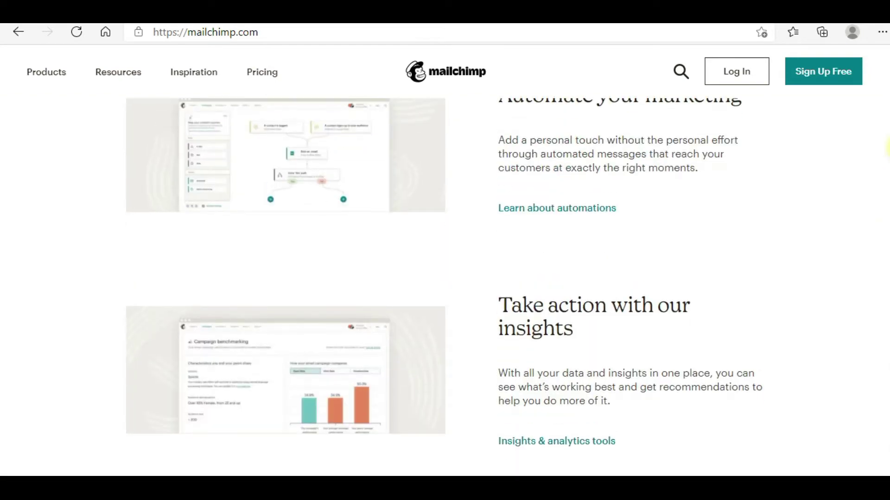
pyautogui.scroll(-20, 887, 149)
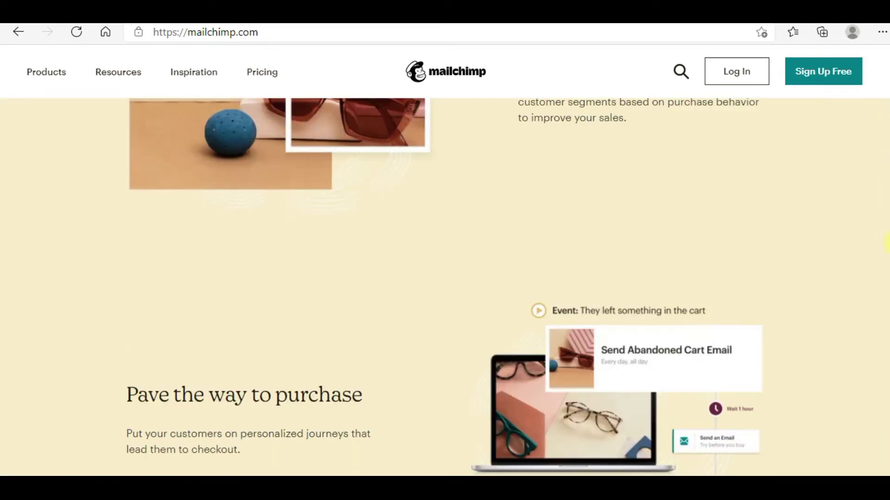
pyautogui.scroll(-10, 888, 241)
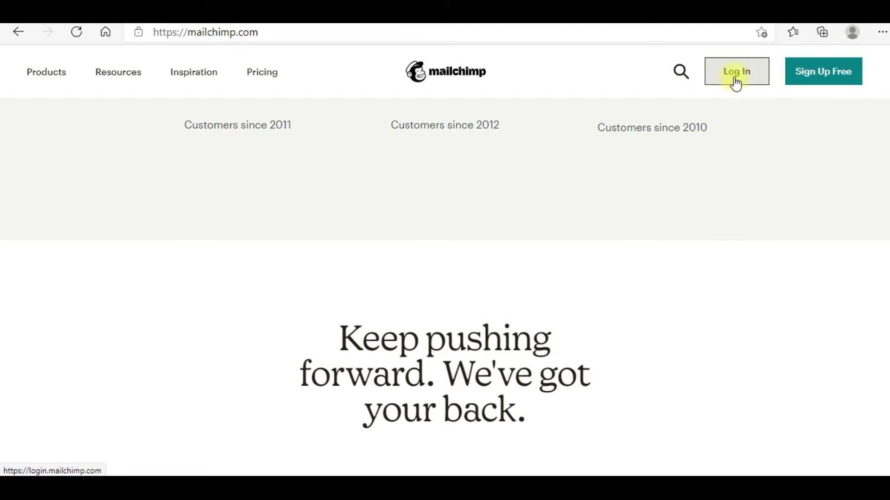
# - Switch to the Mailchimp audience dashboard in Chrome and look over the current audience's overview
pyautogui.moveTo(630, 489)
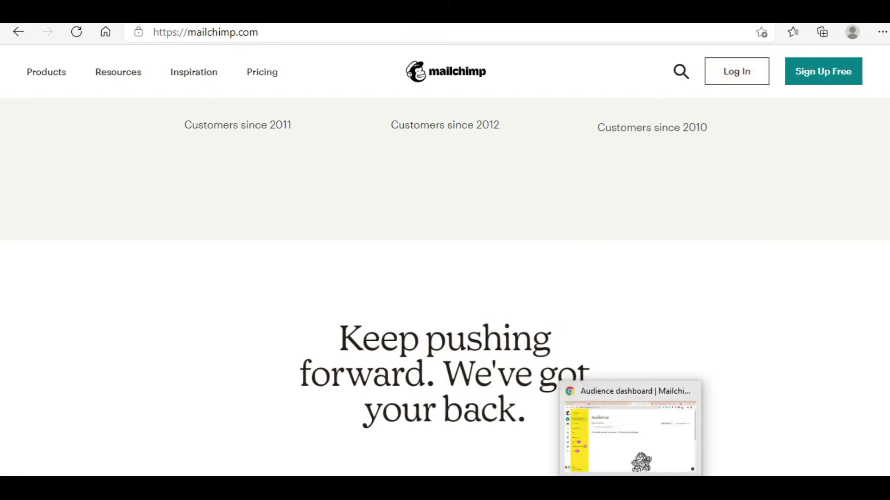
pyautogui.click(624, 453)
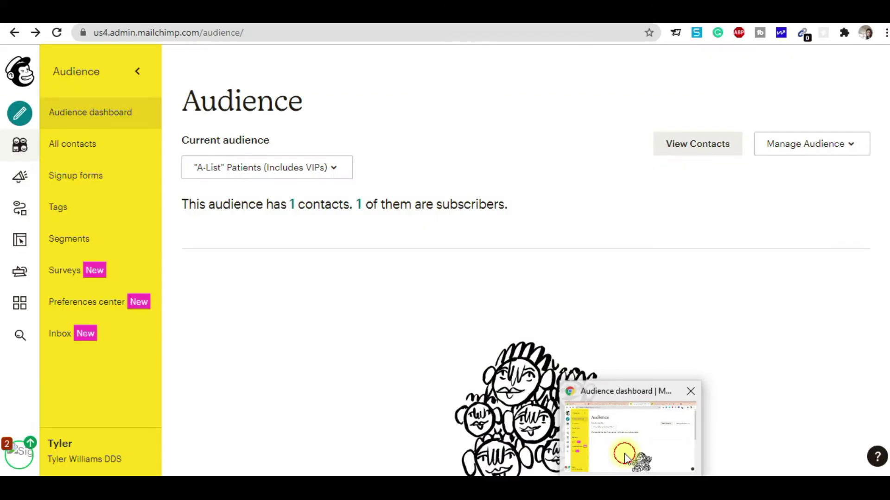
pyautogui.scroll(-5, 885, 105)
pyautogui.scroll(5, 884, 224)
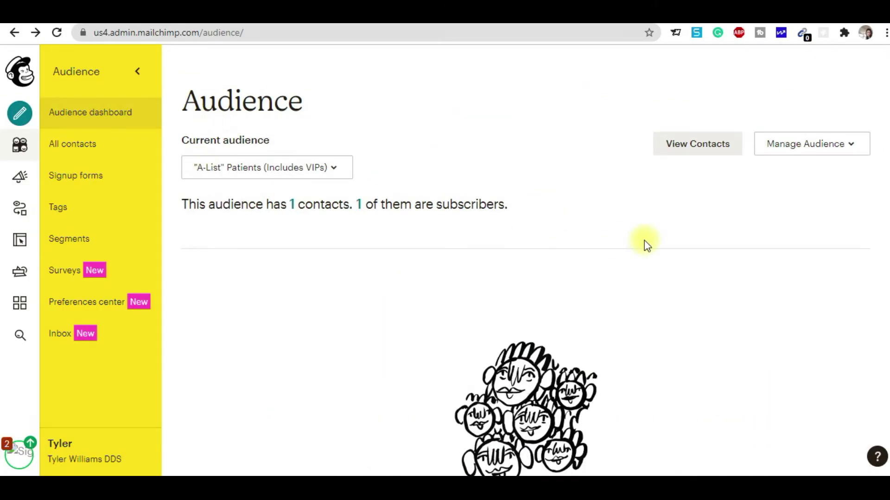
pyautogui.scroll(-1, 885, 111)
pyautogui.scroll(1, 884, 111)
# - Open the form for adding a subscriber to the current audience and go through its email address and name fields
pyautogui.click(853, 149)
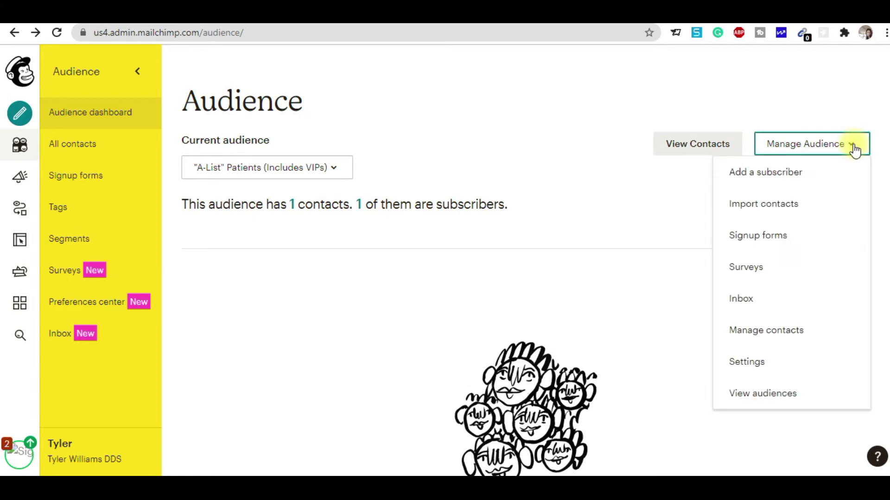
pyautogui.click(760, 174)
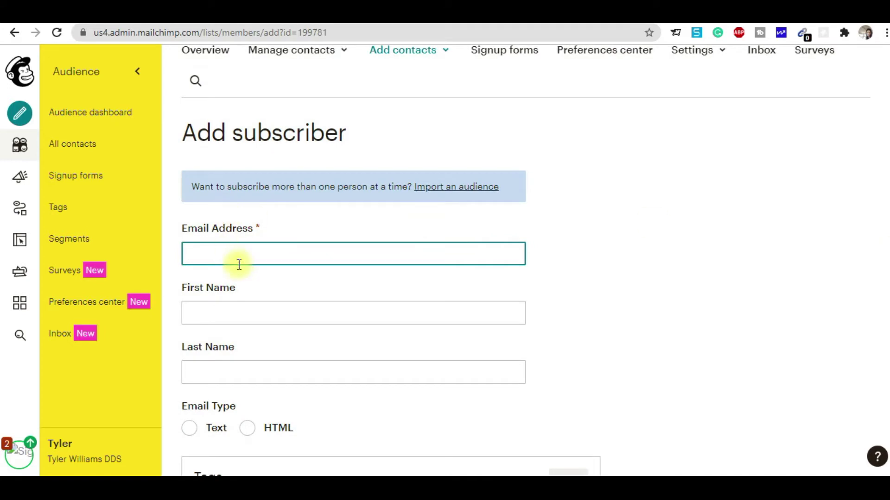
pyautogui.click(231, 255)
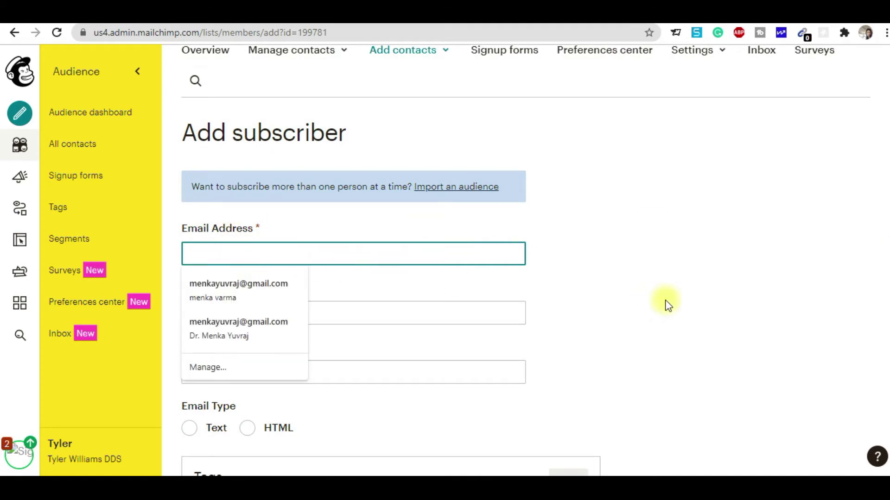
pyautogui.click(295, 319)
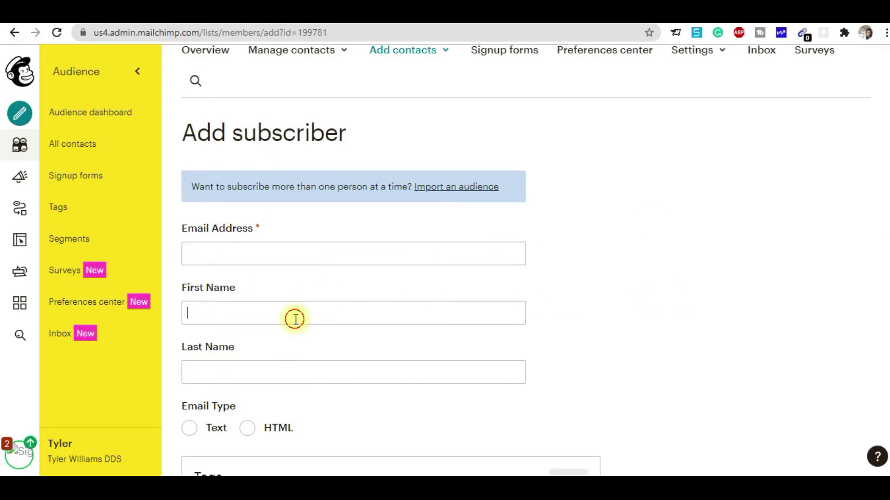
pyautogui.click(385, 368)
pyautogui.scroll(-4, 189, 228)
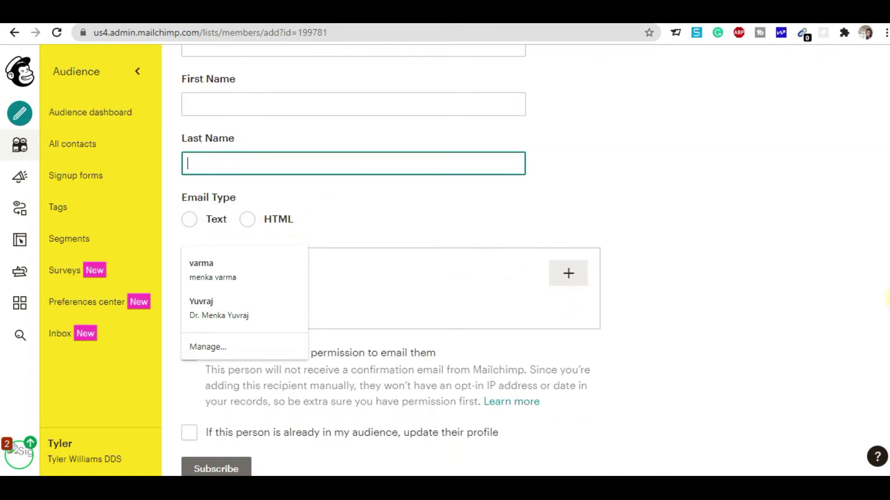
# - Try subscribing a contact with the Text email type and permission to email them, and return to the audience dashboard
pyautogui.click(189, 221)
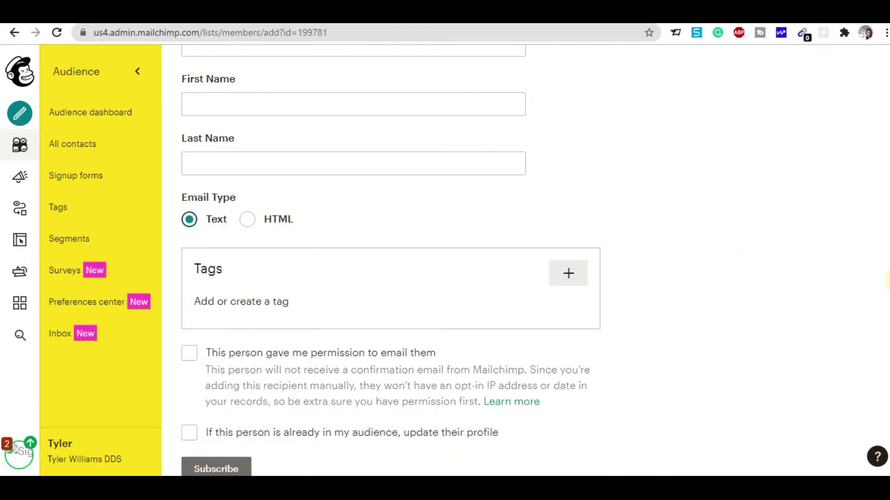
pyautogui.scroll(-1, 390, 259)
pyautogui.click(189, 292)
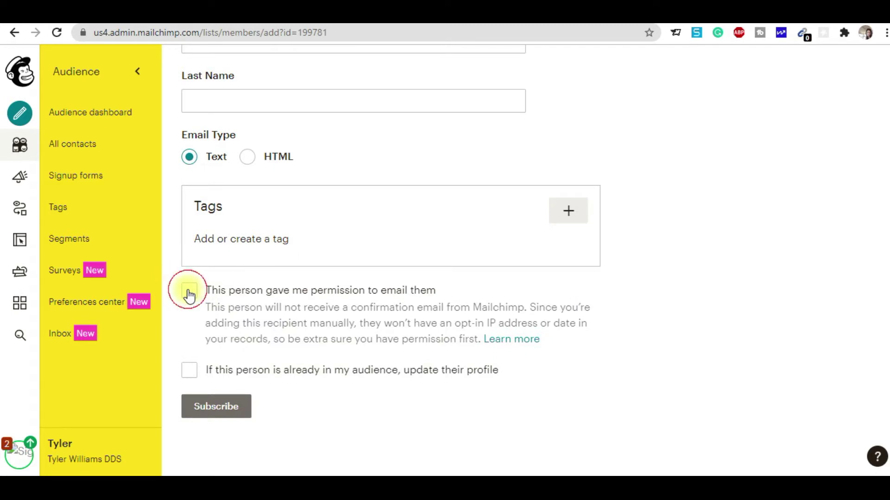
pyautogui.click(214, 407)
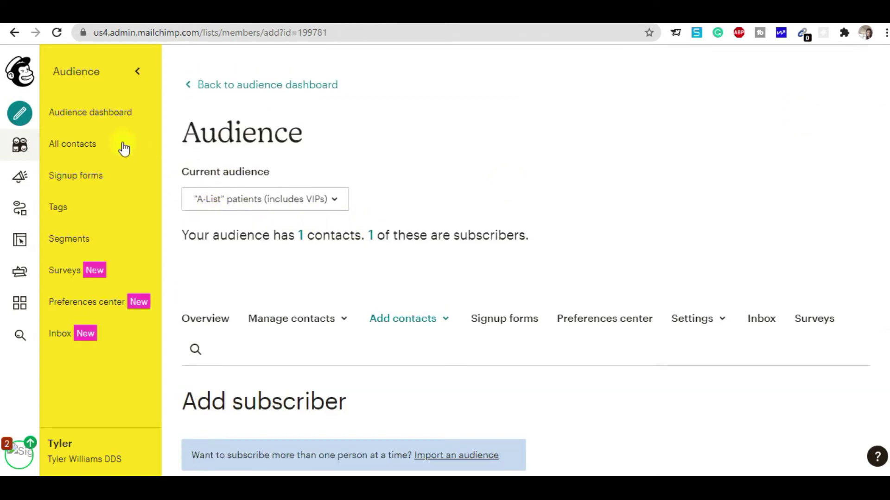
pyautogui.click(84, 115)
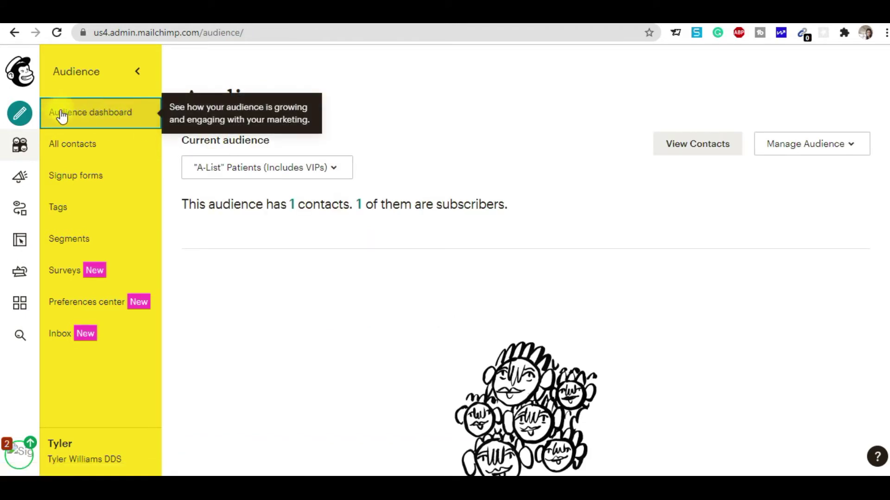
# - Start importing contacts into the current audience, compare the two import methods, and continue with Upload file
pyautogui.click(812, 144)
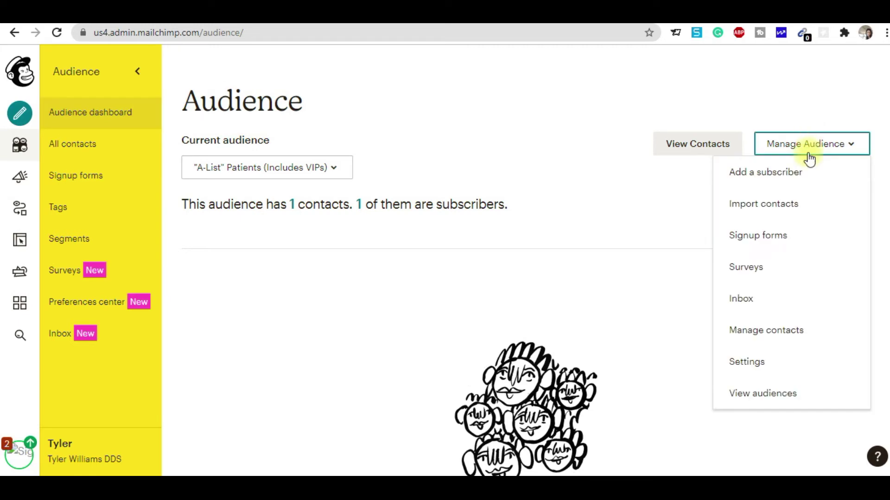
pyautogui.click(781, 205)
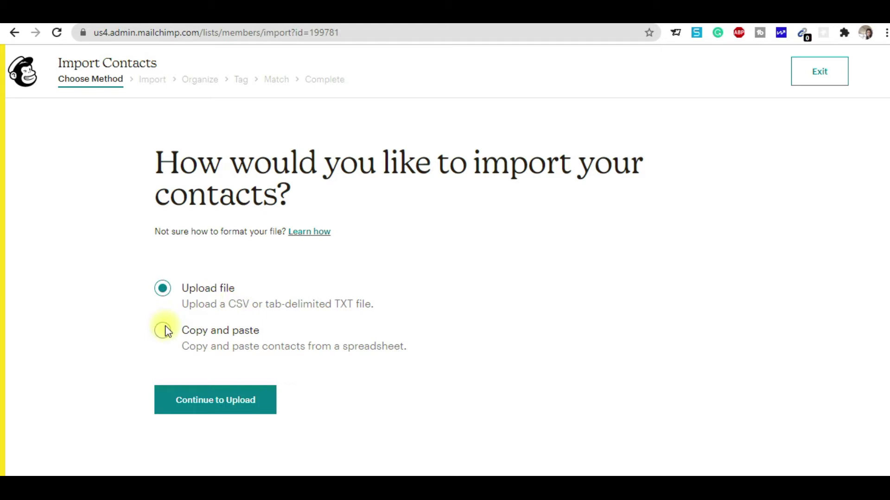
pyautogui.moveTo(251, 299); pyautogui.dragTo(403, 301)
pyautogui.click(407, 304)
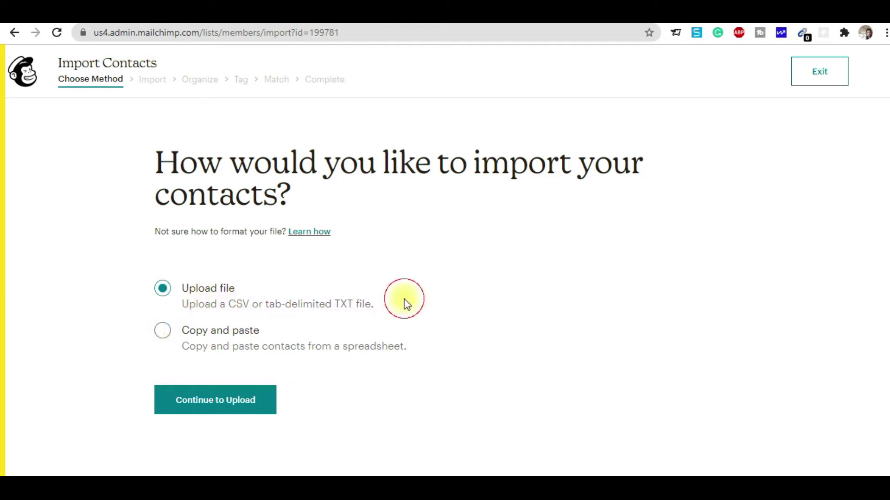
pyautogui.click(163, 336)
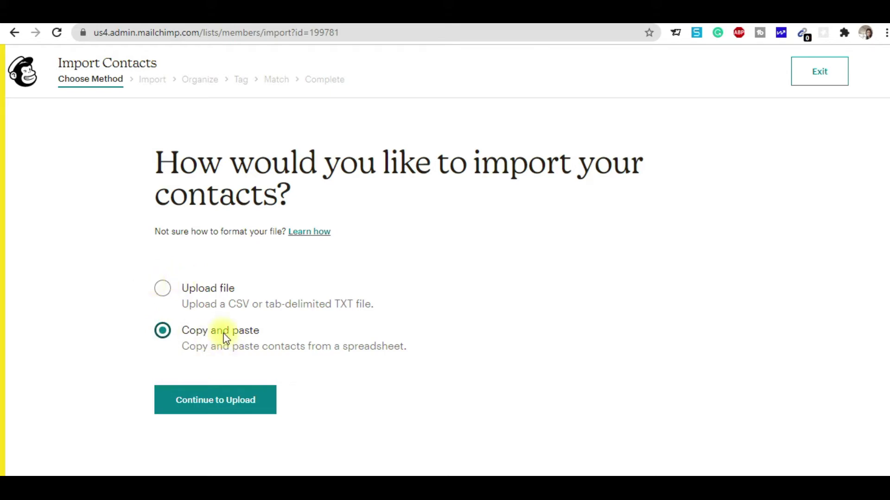
pyautogui.click(162, 291)
pyautogui.click(244, 300)
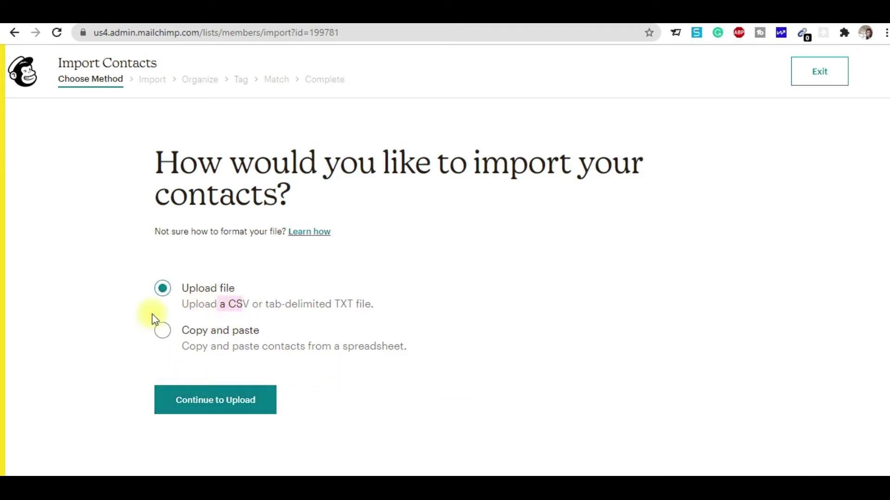
pyautogui.click(206, 410)
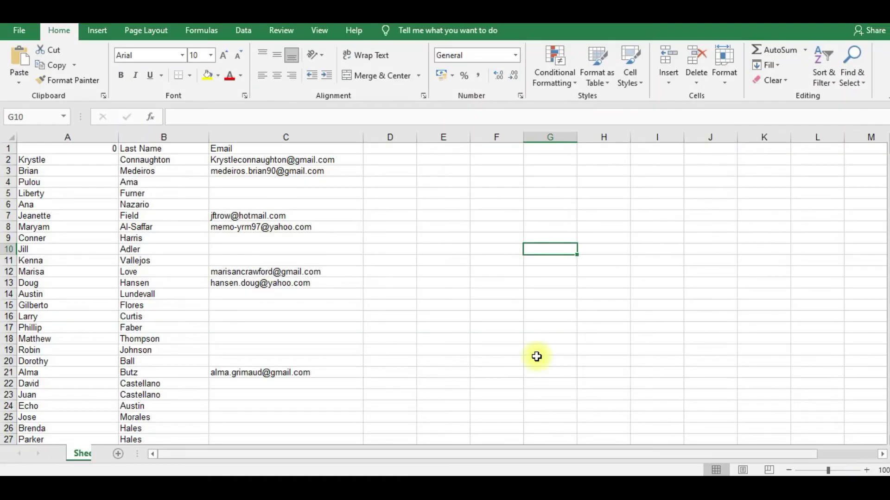
# - In the Excel contact list, make the header cells A1:C1 bold and enter First Name as the heading in A1
pyautogui.click(885, 155)
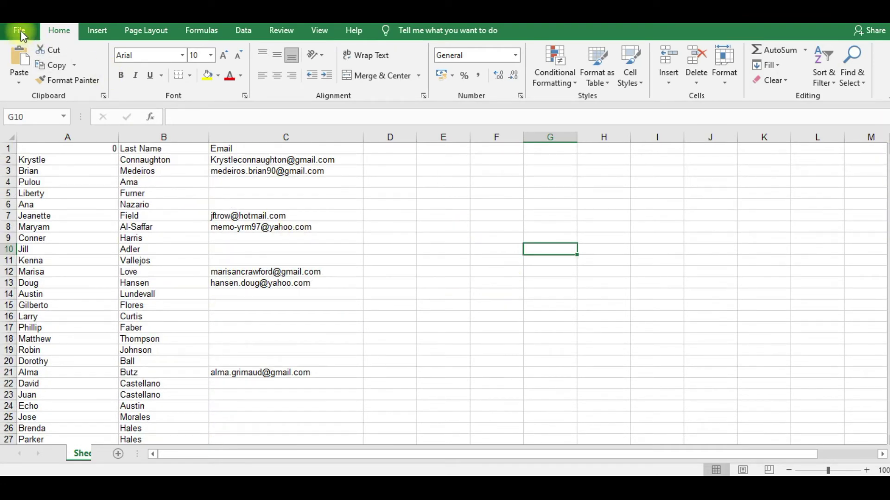
pyautogui.moveTo(41, 148); pyautogui.dragTo(270, 149)
pyautogui.click(120, 79)
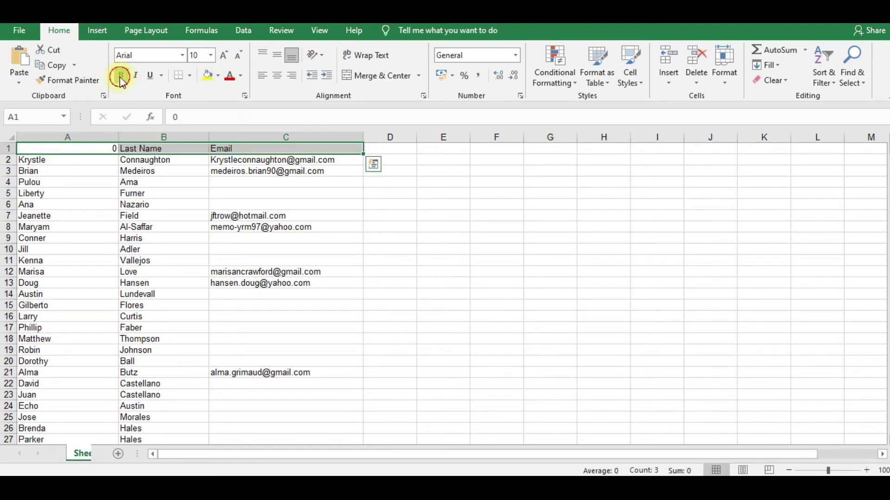
pyautogui.click(88, 148)
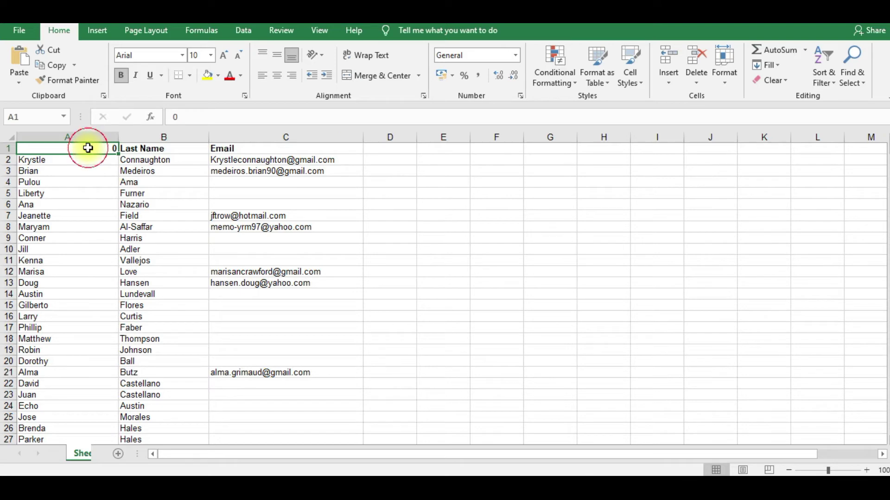
pyautogui.write('First')
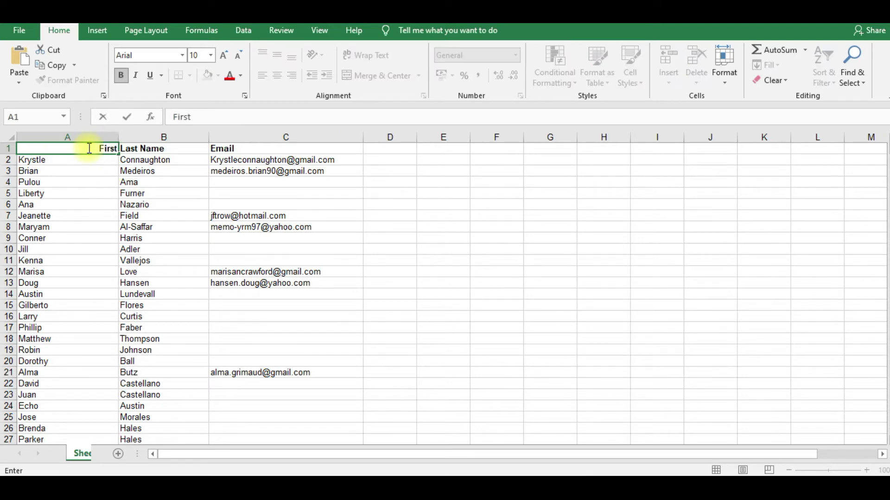
pyautogui.write(' Name')
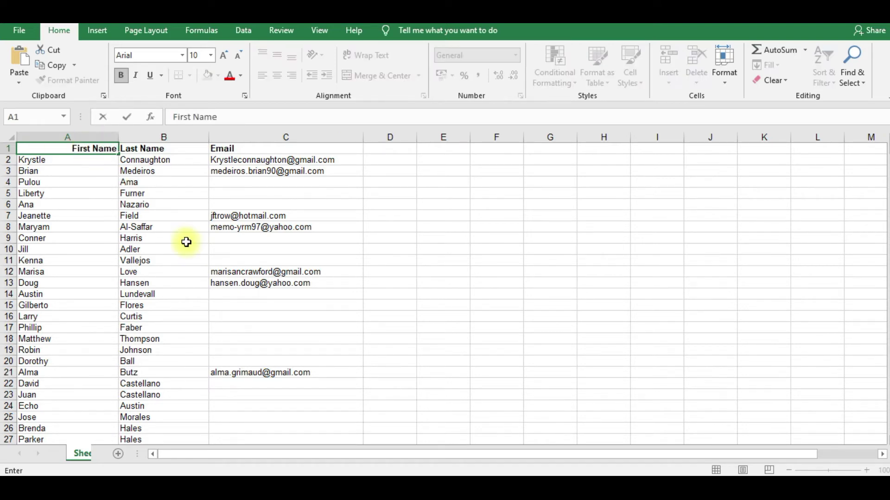
pyautogui.click(258, 250)
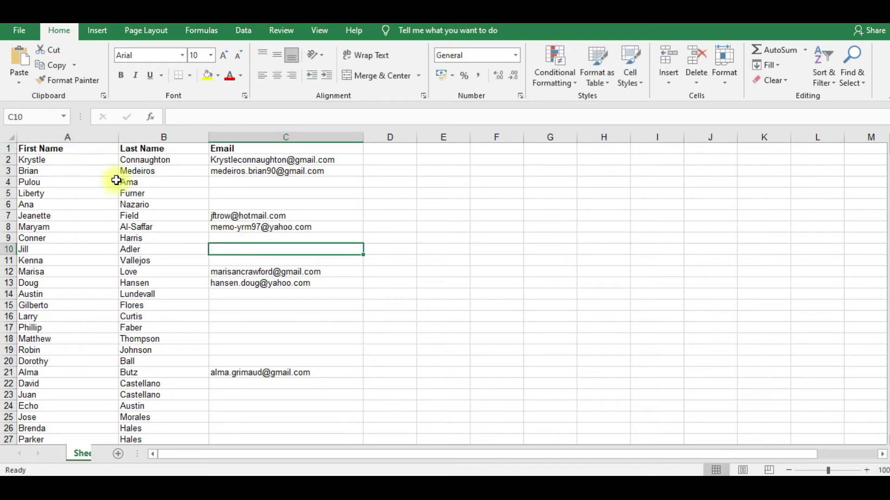
# - Review the First Name, Last Name and Email column headings and the contact data beneath them
pyautogui.moveTo(132, 159); pyautogui.dragTo(172, 147)
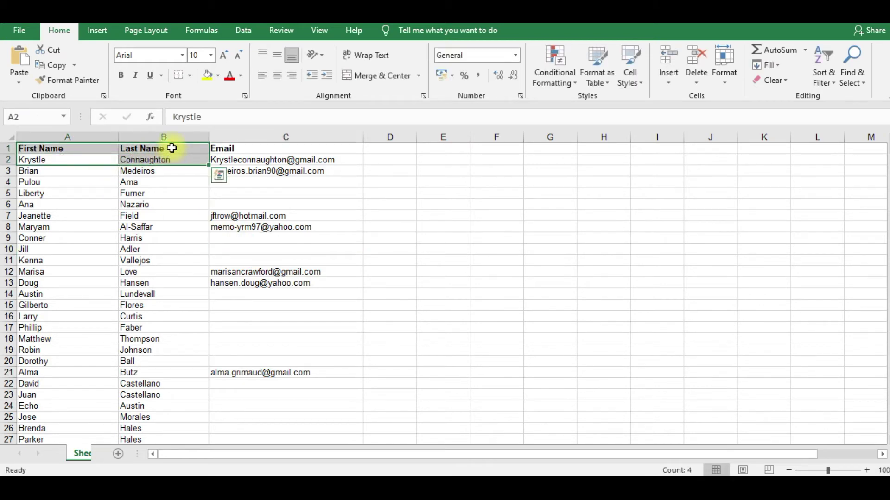
pyautogui.click(274, 264)
pyautogui.moveTo(234, 160); pyautogui.dragTo(242, 154)
pyautogui.click(255, 203)
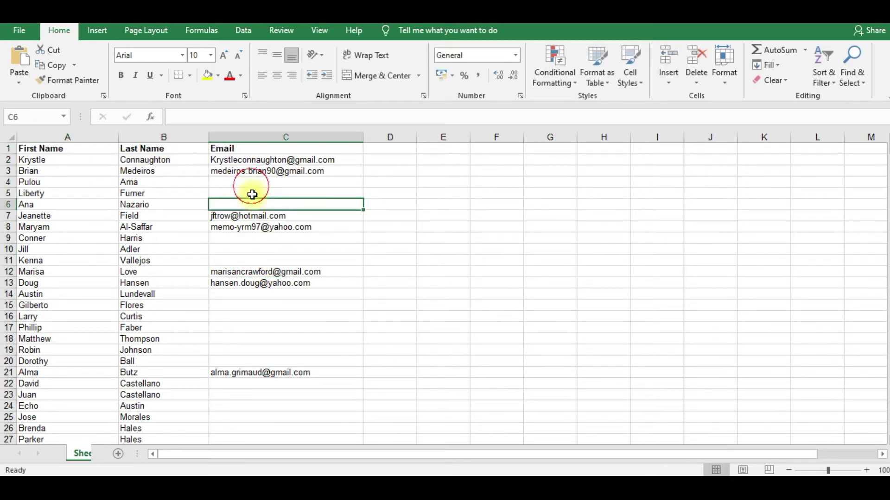
pyautogui.click(239, 147)
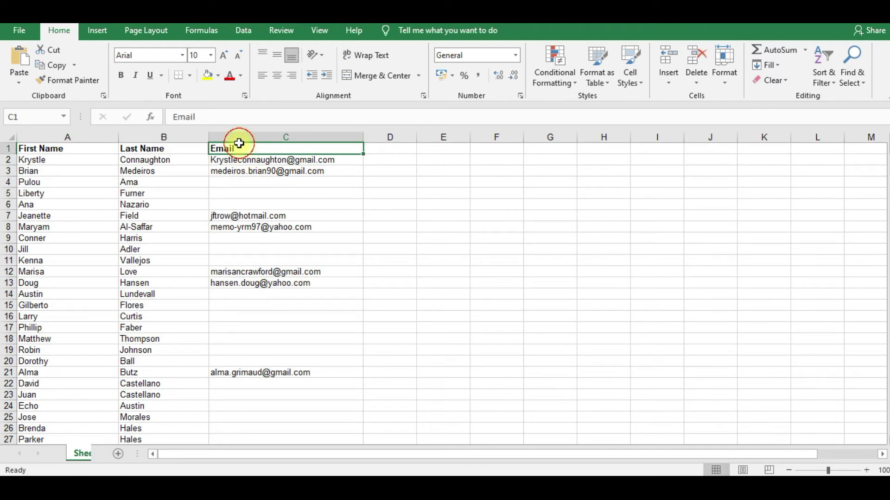
pyautogui.click(288, 238)
pyautogui.moveTo(252, 149); pyautogui.dragTo(63, 156)
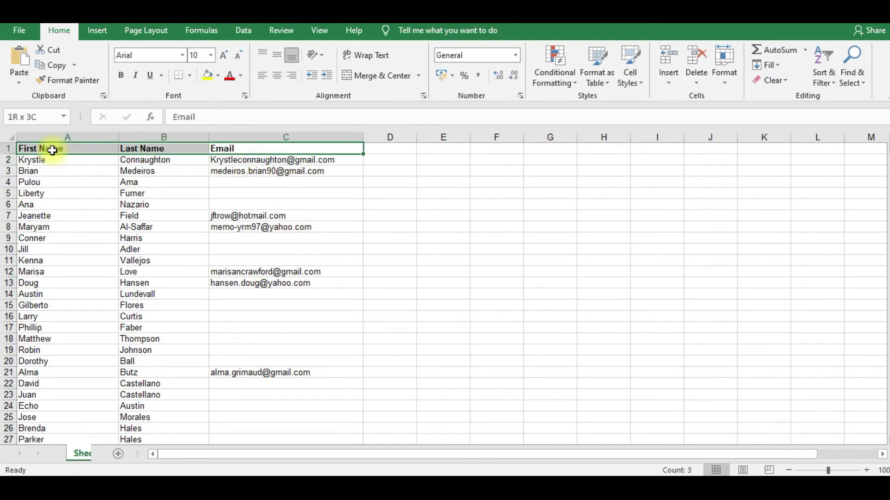
pyautogui.click(344, 246)
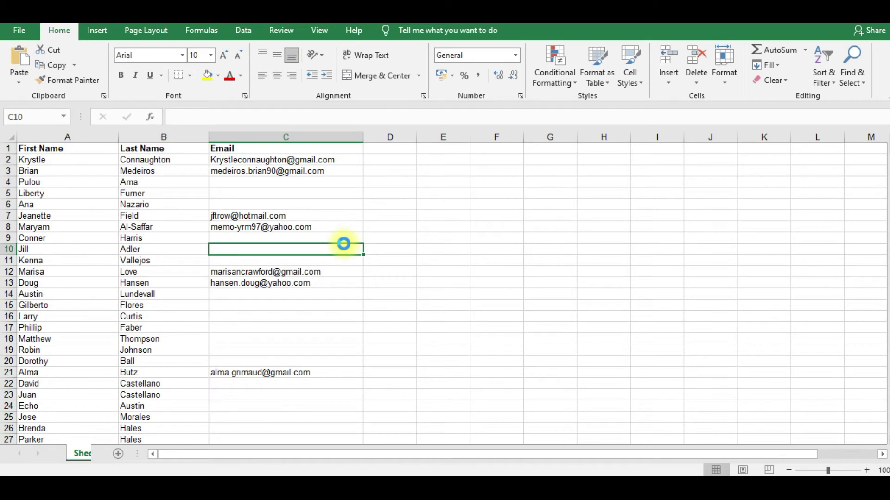
# - Save a copy of the workbook as Pinecrest_Dental_Mailchimp-CSV in the dentist project folder, in CSV (Comma delimited) format
pyautogui.click(18, 30)
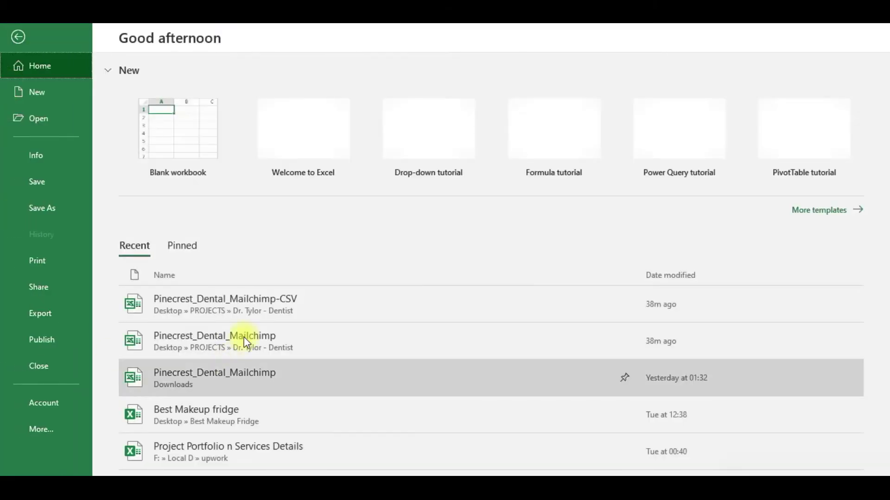
pyautogui.click(53, 208)
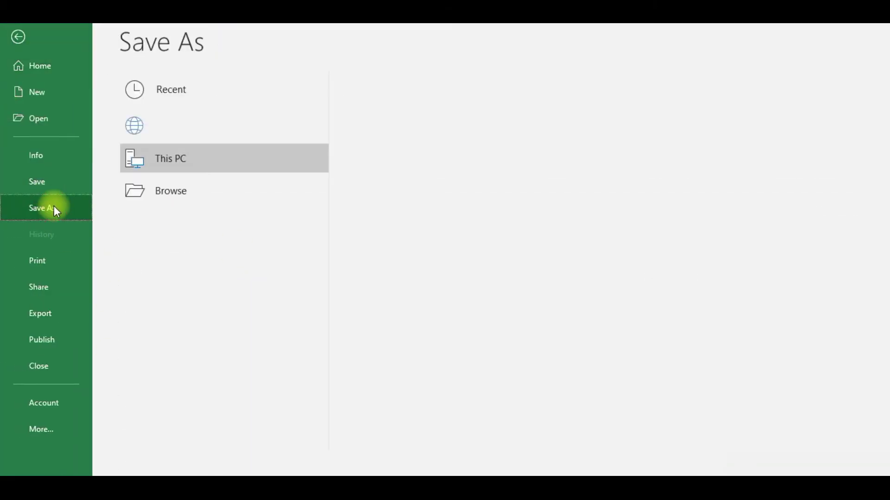
pyautogui.click(424, 154)
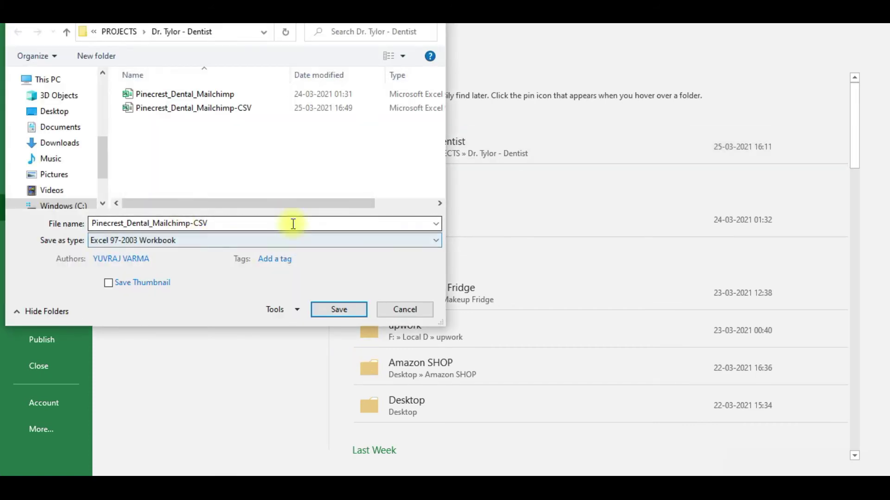
pyautogui.click(224, 225)
pyautogui.click(224, 227)
pyautogui.write('.')
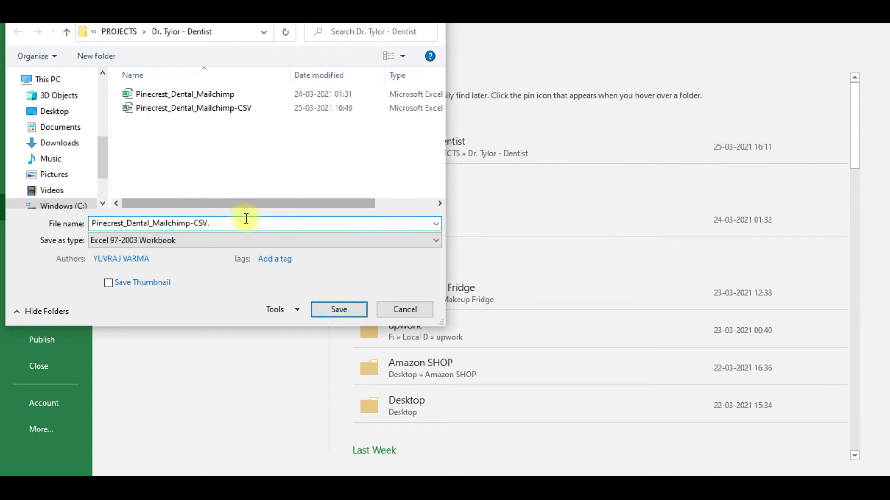
pyautogui.press('BackSpace')
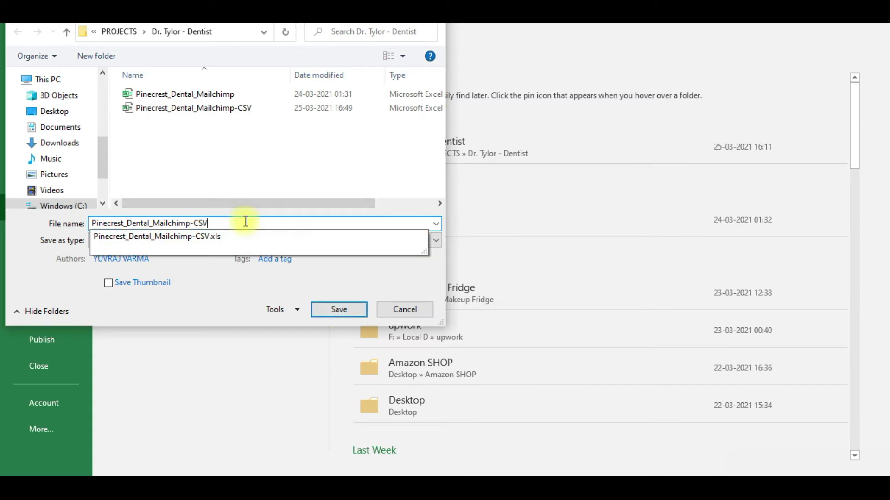
pyautogui.click(268, 241)
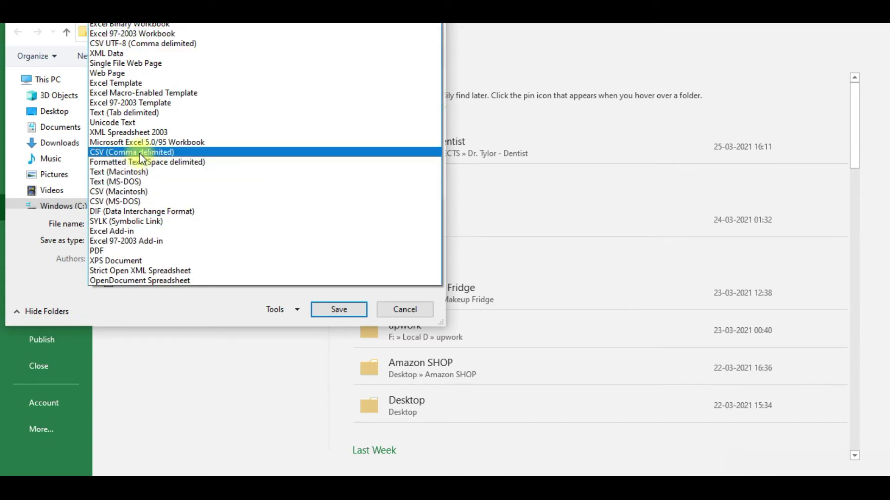
pyautogui.click(180, 151)
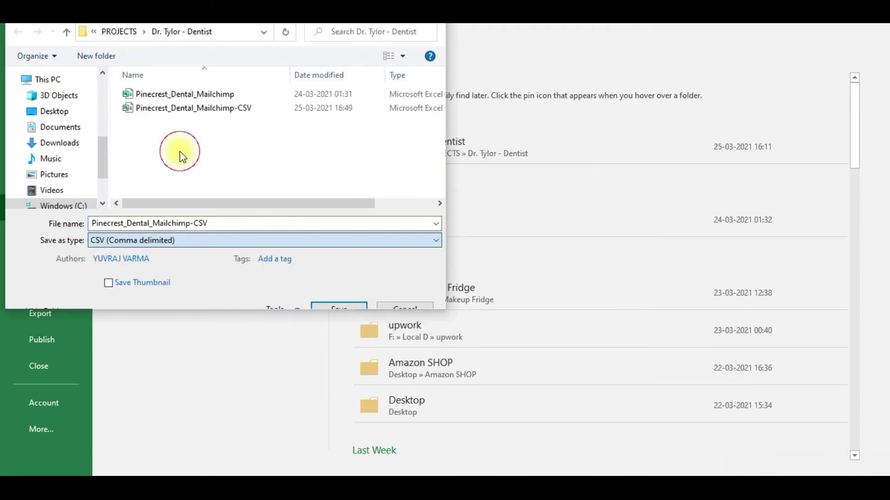
pyautogui.click(337, 293)
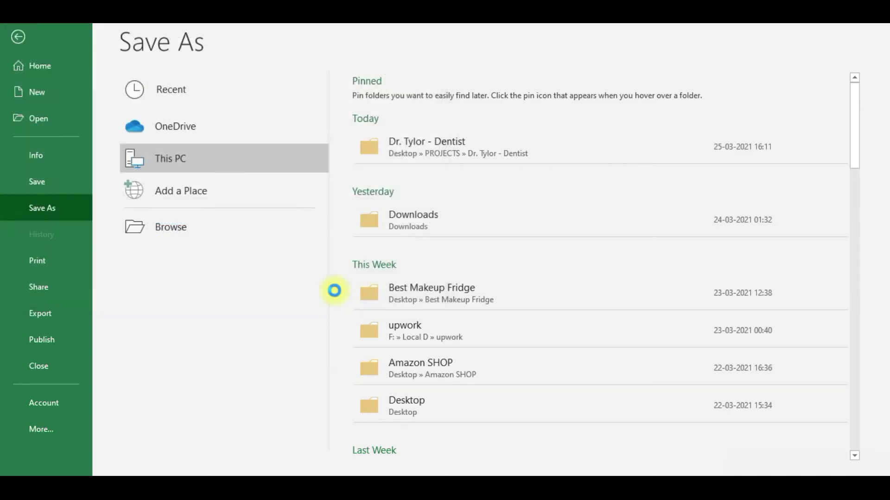
pyautogui.click(400, 285)
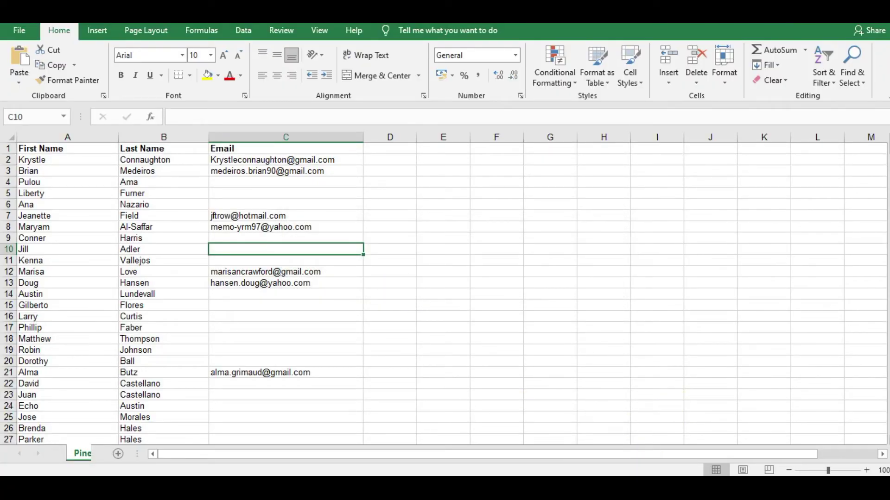
# - Switch back to Mailchimp in Chrome, upload the CSV version of Pinecrest_Dental_Mailchimp-CSV from the dentist project folder, and continue to Organize
pyautogui.moveTo(630, 488)
pyautogui.click(630, 435)
pyautogui.click(364, 297)
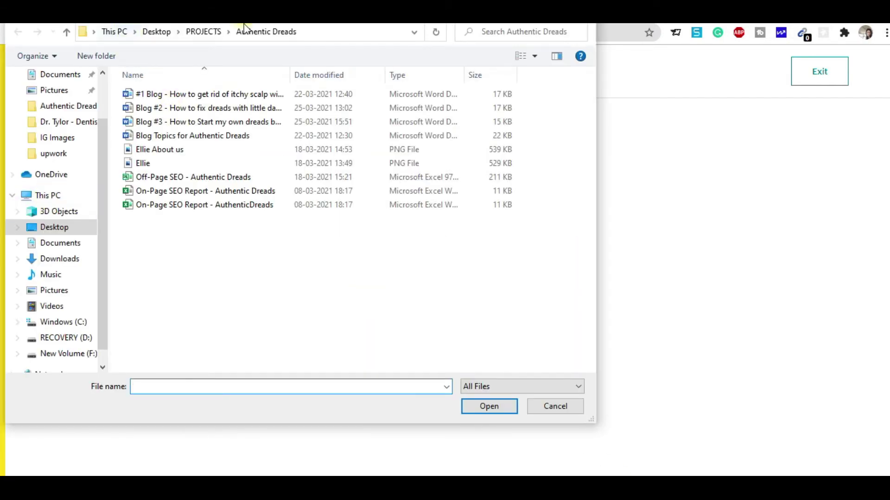
pyautogui.click(203, 33)
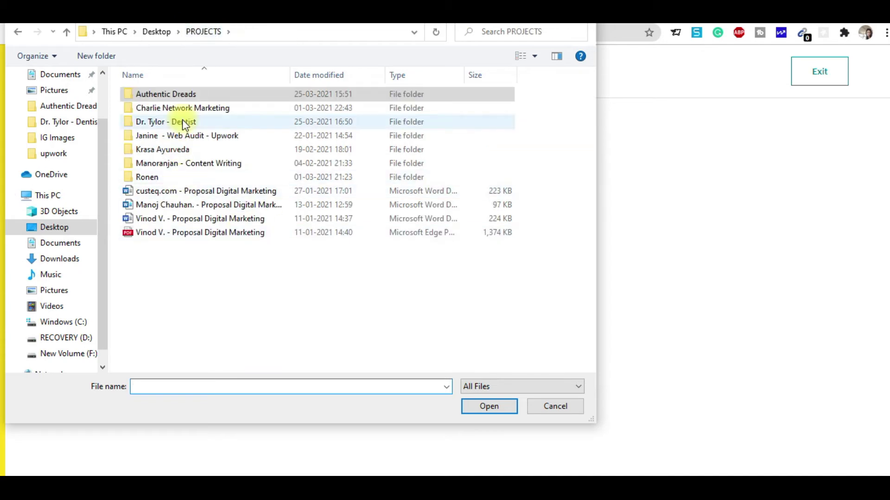
pyautogui.doubleClick(186, 122)
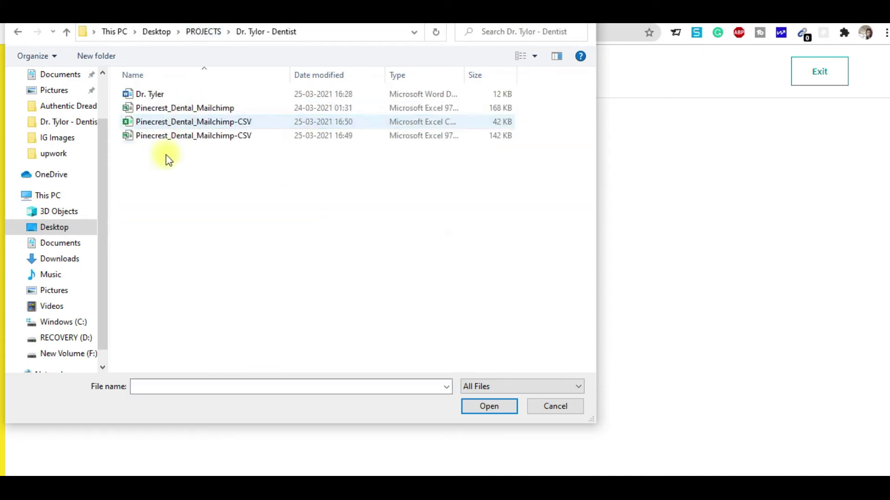
pyautogui.click(194, 124)
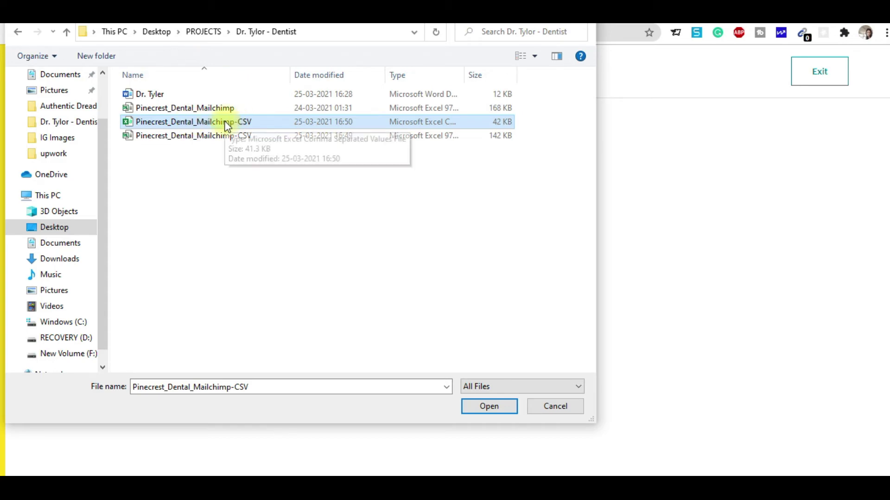
pyautogui.click(505, 409)
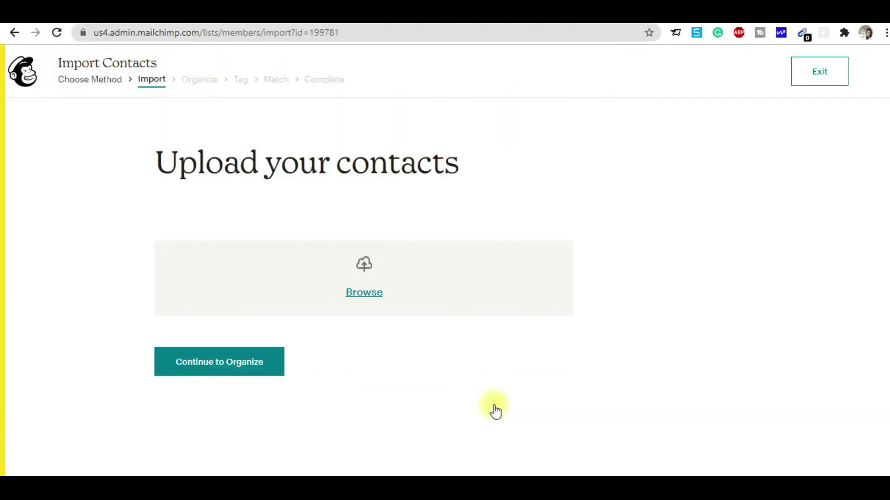
pyautogui.click(198, 349)
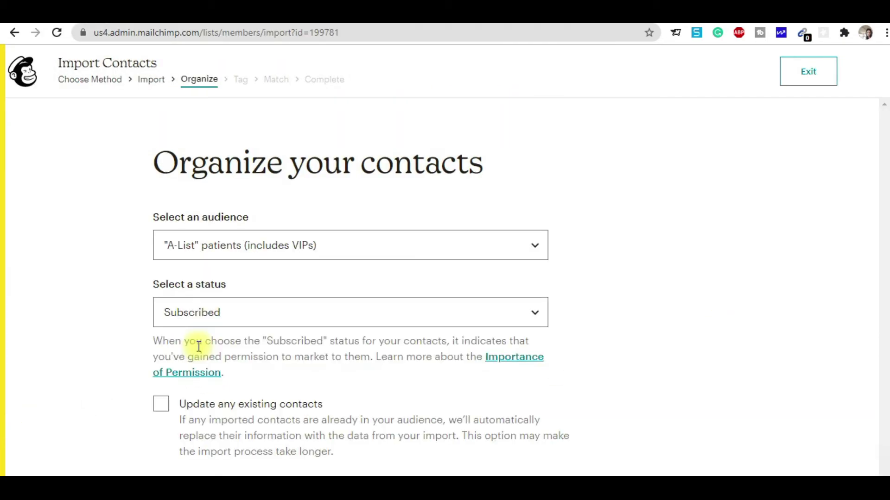
# - Enable updating any existing contacts, keep the "A-List" patients (includes VIPs) audience with Subscribed status, and continue to Tag
pyautogui.moveTo(884, 265); pyautogui.dragTo(886, 378)
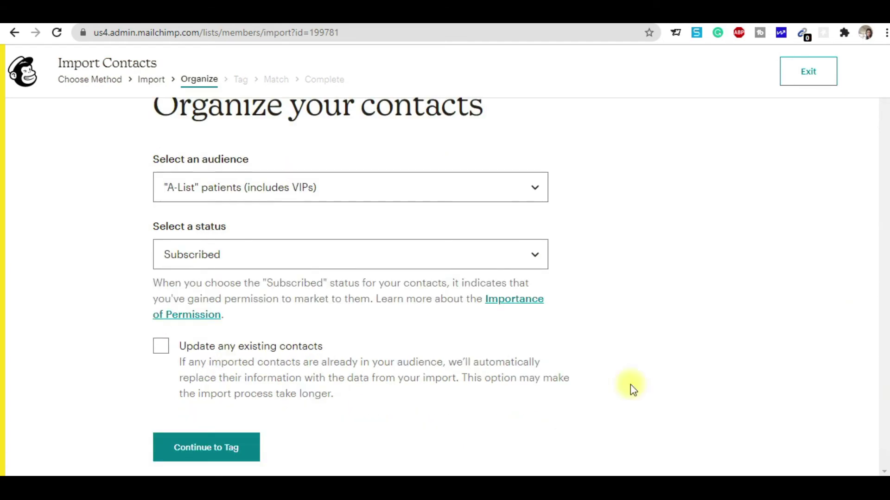
pyautogui.click(167, 354)
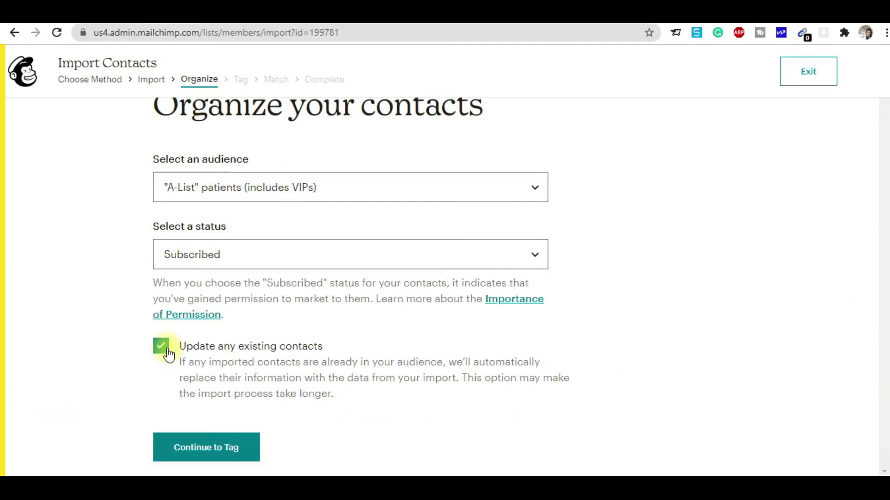
pyautogui.click(365, 188)
pyautogui.click(778, 158)
pyautogui.click(358, 178)
pyautogui.click(711, 201)
pyautogui.click(187, 452)
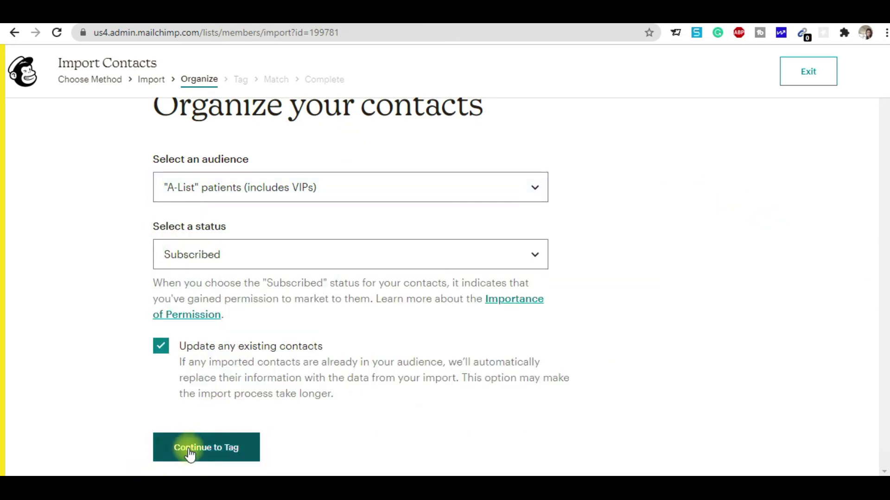
# - Check the available contact statuses, keep the "A-List" patients (includes VIPs) audience and Subscribed status, and proceed to tagging
pyautogui.click(360, 182)
pyautogui.click(718, 201)
pyautogui.click(534, 198)
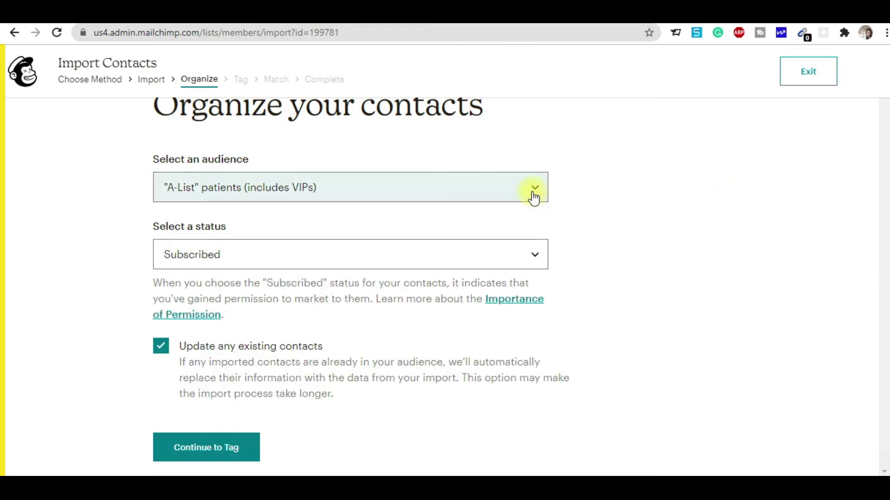
pyautogui.moveTo(639, 353); pyautogui.dragTo(681, 278)
pyautogui.click(824, 252)
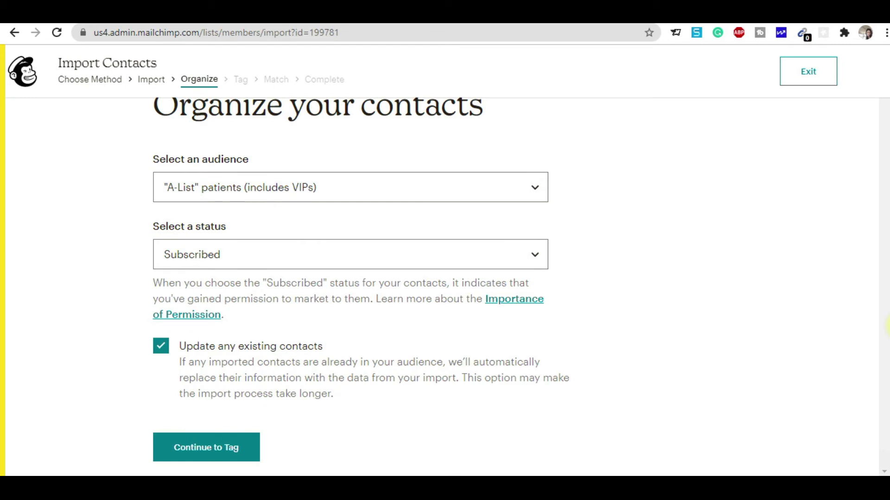
pyautogui.click(270, 250)
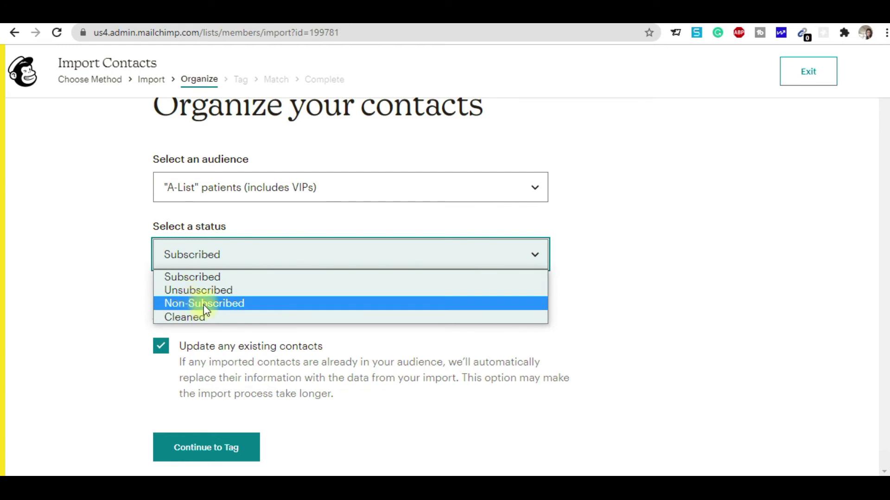
pyautogui.click(601, 292)
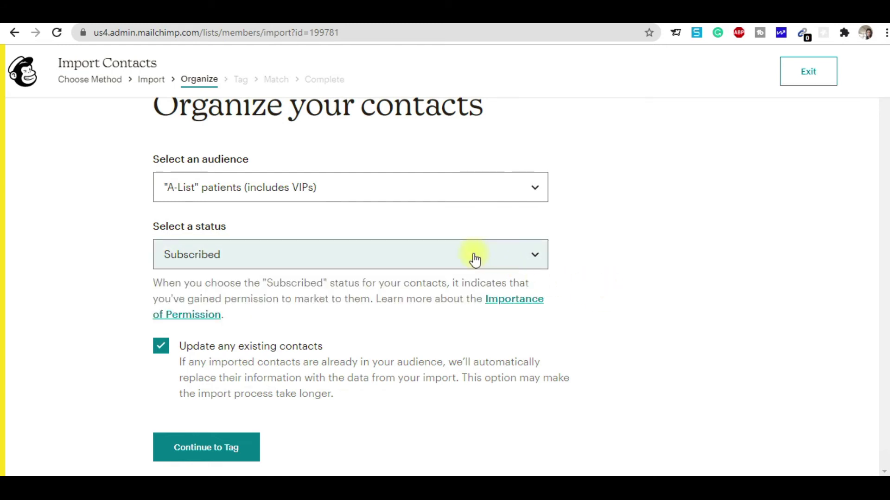
pyautogui.click(217, 451)
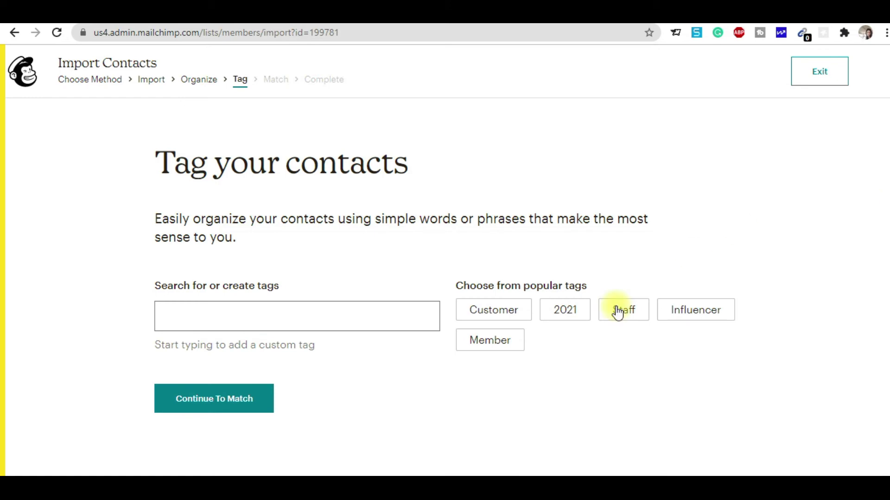
# - Enter Doctor as a custom tag for the imported contacts
pyautogui.click(334, 320)
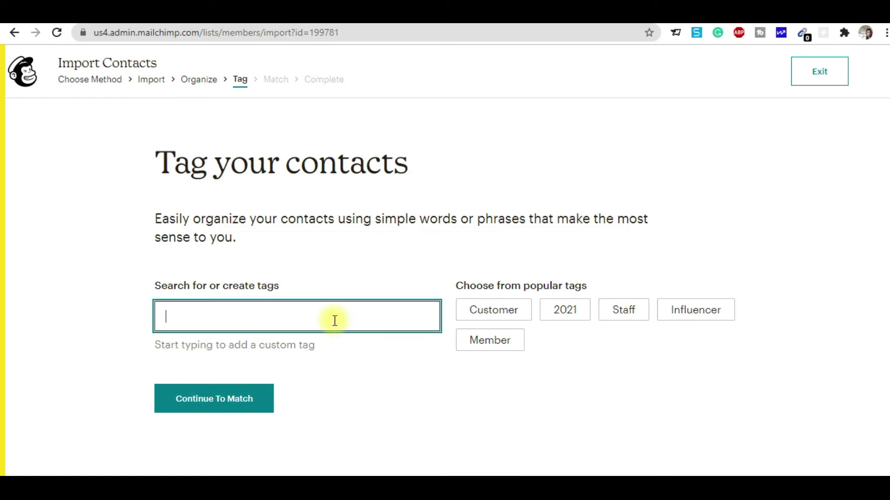
pyautogui.write('D')
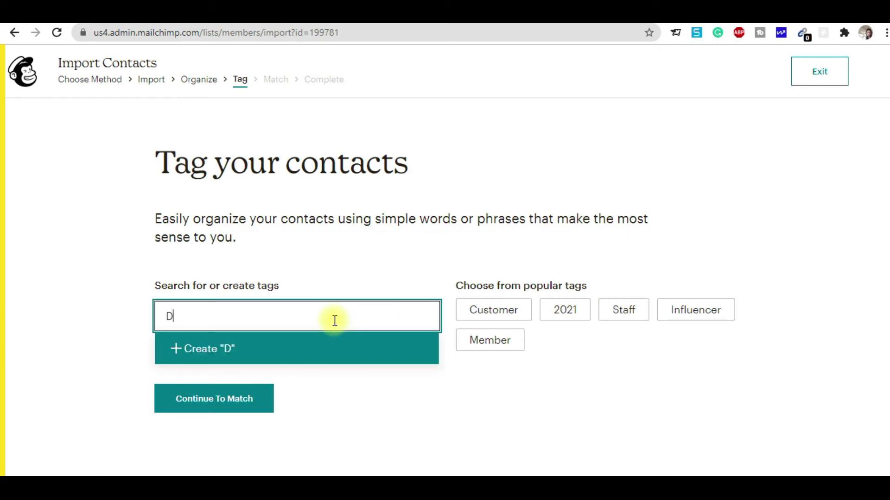
pyautogui.write('octore')
pyautogui.press('BackSpace')
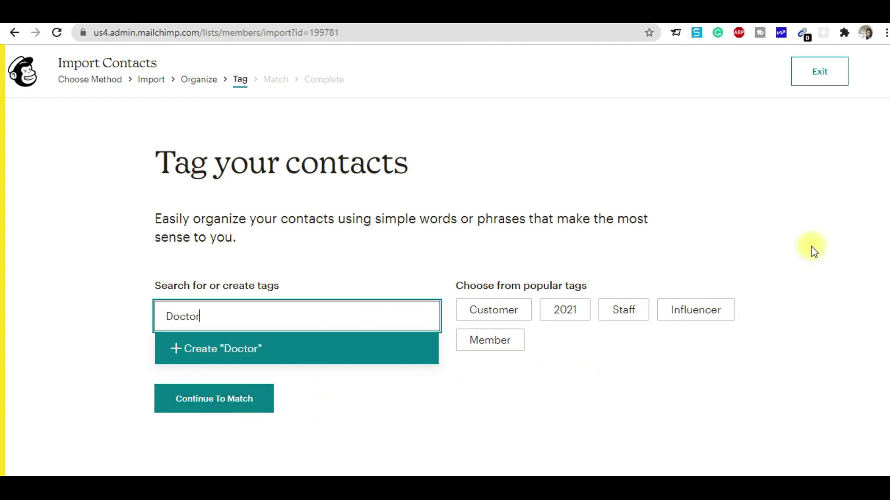
# - Shorten the custom tag text to Doc, append 2021, and continue to Match
pyautogui.moveTo(301, 318); pyautogui.dragTo(166, 308)
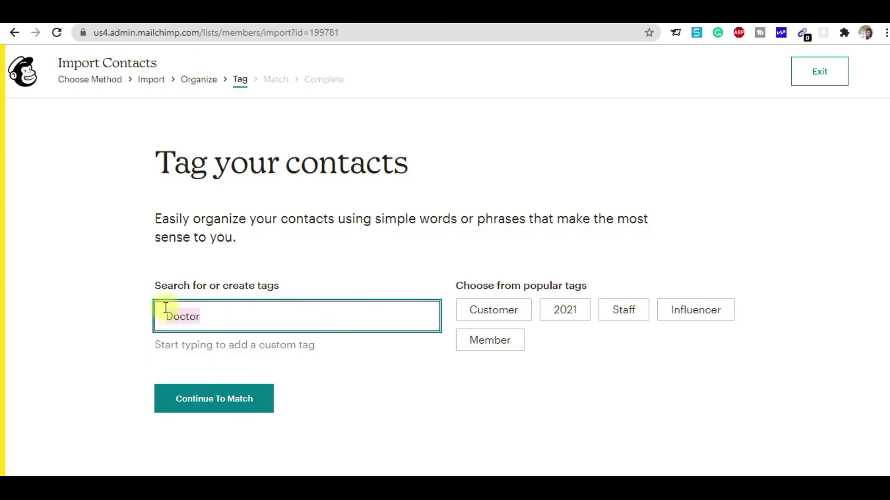
pyautogui.click(267, 314)
pyautogui.press('BackSpace')
pyautogui.write('2021')
pyautogui.press('BackSpace')
pyautogui.press('BackSpace')
pyautogui.press('BackSpace')
pyautogui.press('BackSpace')
pyautogui.press('BackSpace')
pyautogui.press('BackSpace')
pyautogui.press('BackSpace')
pyautogui.press('BackSpace')
pyautogui.press('BackSpace')
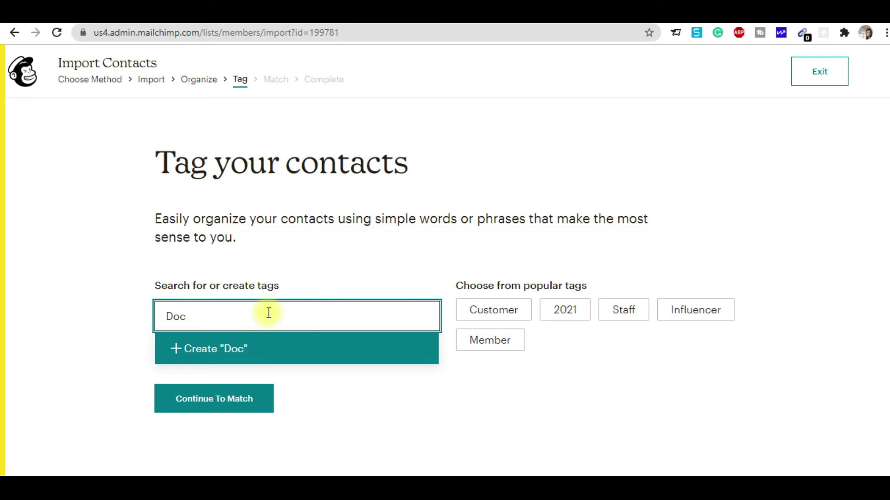
pyautogui.write('2021')
pyautogui.click(383, 377)
pyautogui.click(230, 410)
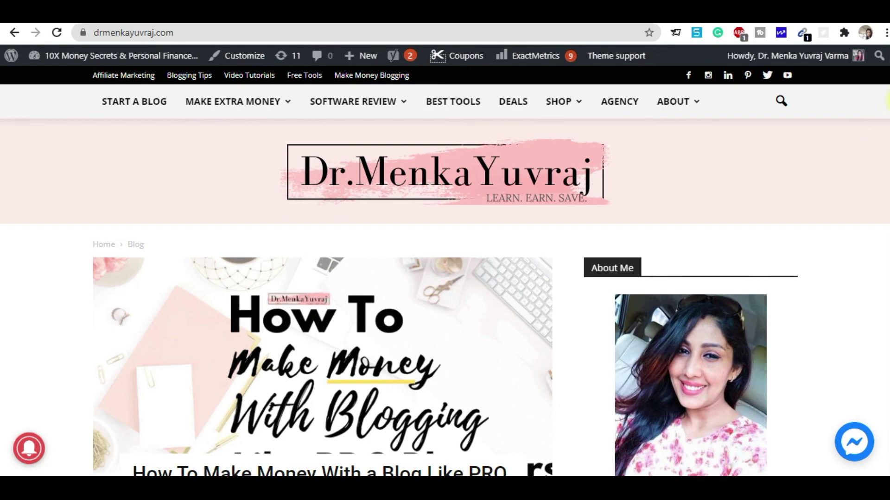
# - Switch to the blog website and look through the posts on its home page
pyautogui.scroll(-15, 444, 278)
pyautogui.scroll(20, 445, 278)
pyautogui.scroll(-10, 761, 281)
pyautogui.scroll(2, 761, 347)
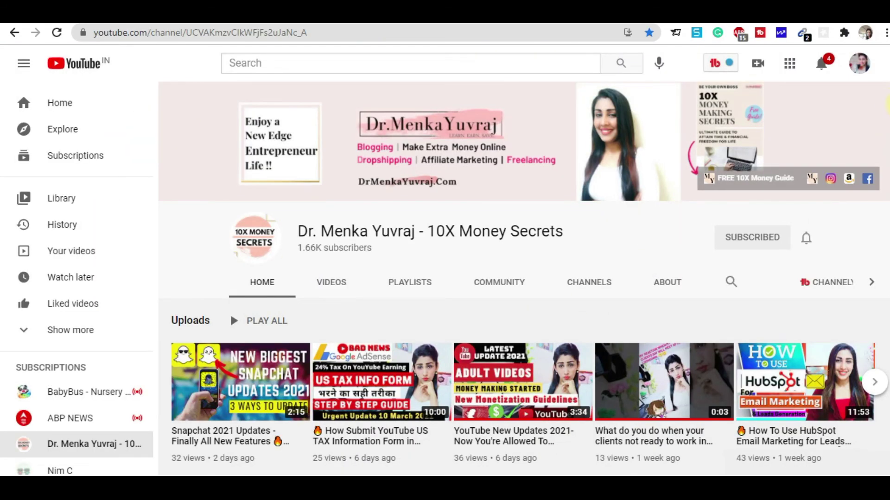
# - Switch to the 10X Money Secrets YouTube channel, look through its home page, and browse its videos for the HubSpot Email Marketing one
pyautogui.scroll(-5, 230, 313)
pyautogui.scroll(-3, 530, 295)
pyautogui.scroll(8, 530, 295)
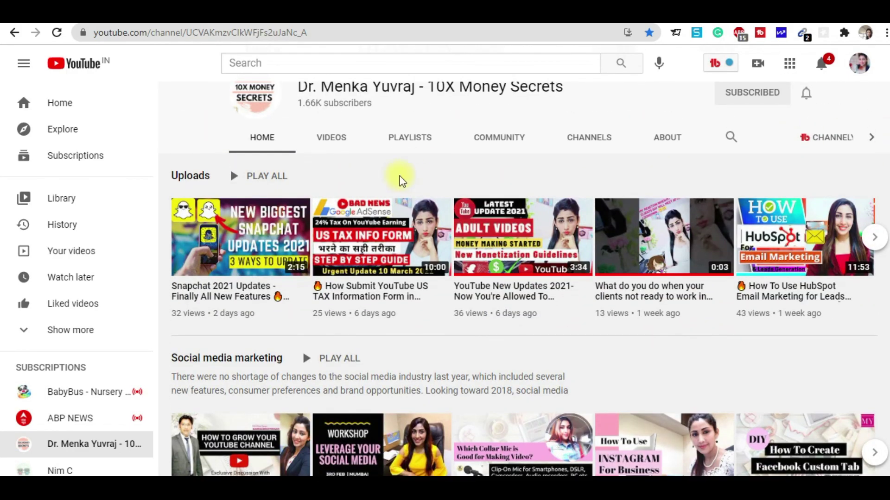
pyautogui.click(324, 141)
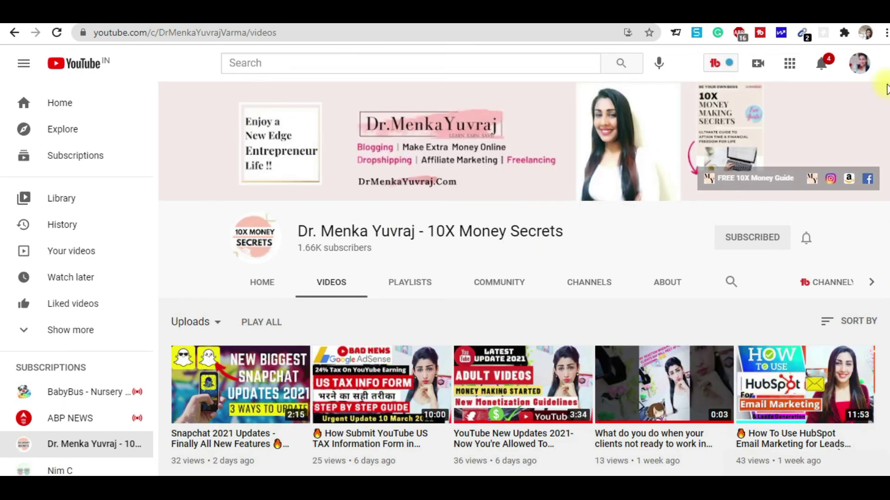
pyautogui.scroll(-1, 730, 287)
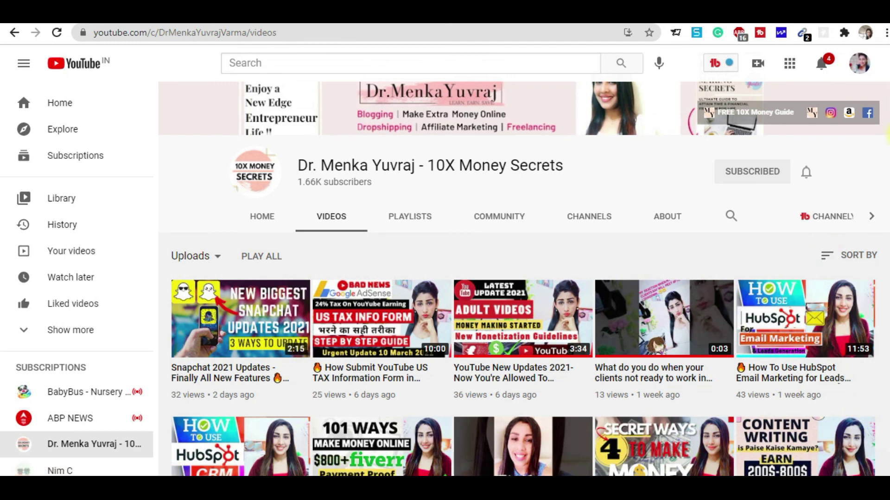
pyautogui.moveTo(762, 370)
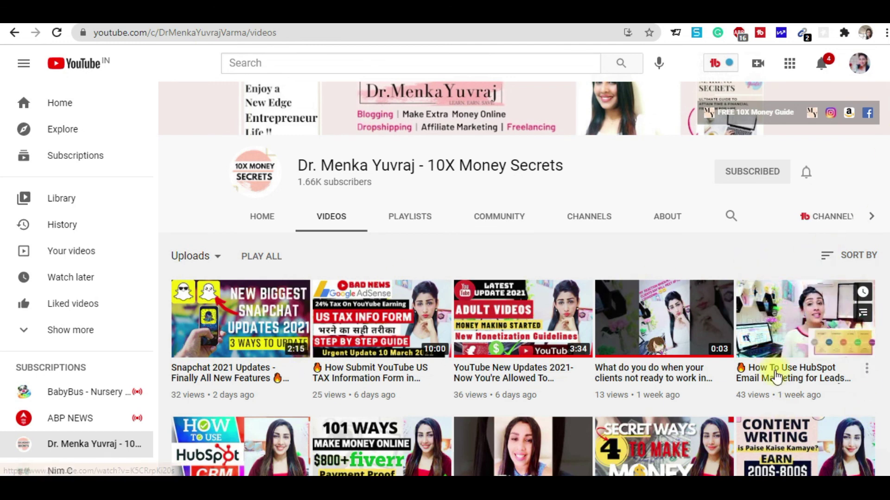